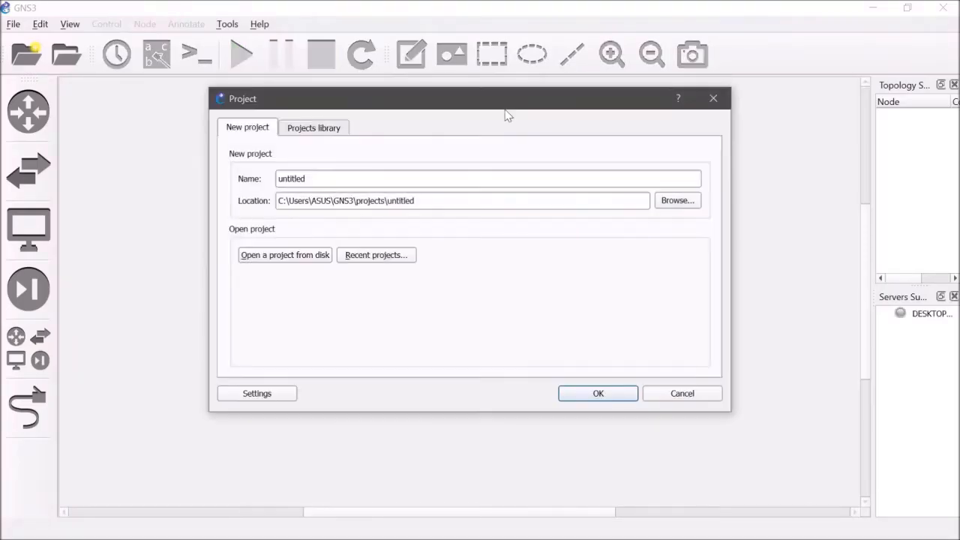
# Step: Create a new project named "Mikrotik Tutorial" in the default location
pyautogui.click(335, 183)
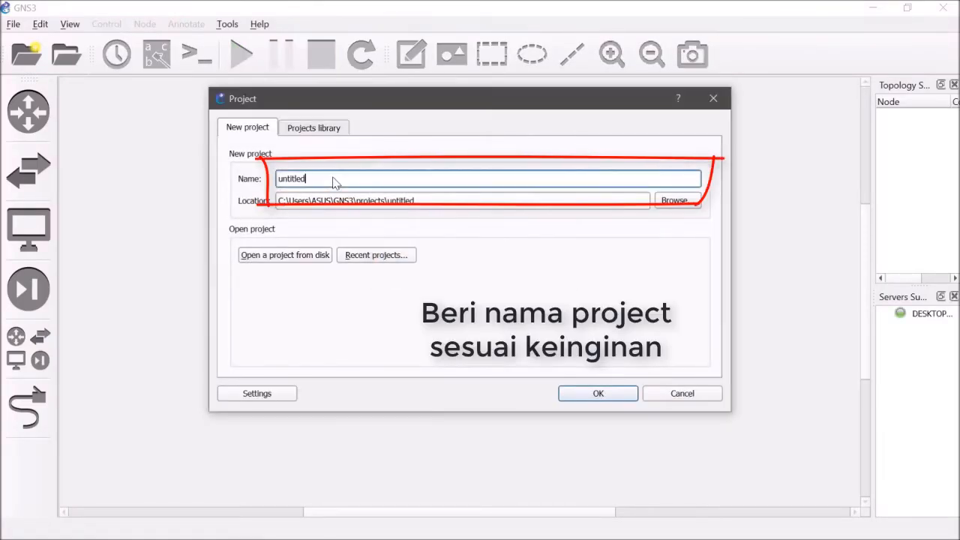
pyautogui.press('BackSpace')
pyautogui.press('BackSpace')
pyautogui.press('BackSpace')
pyautogui.press('BackSpace')
pyautogui.press('BackSpace')
pyautogui.press('BackSpace')
pyautogui.press('BackSpace')
pyautogui.press('BackSpace')
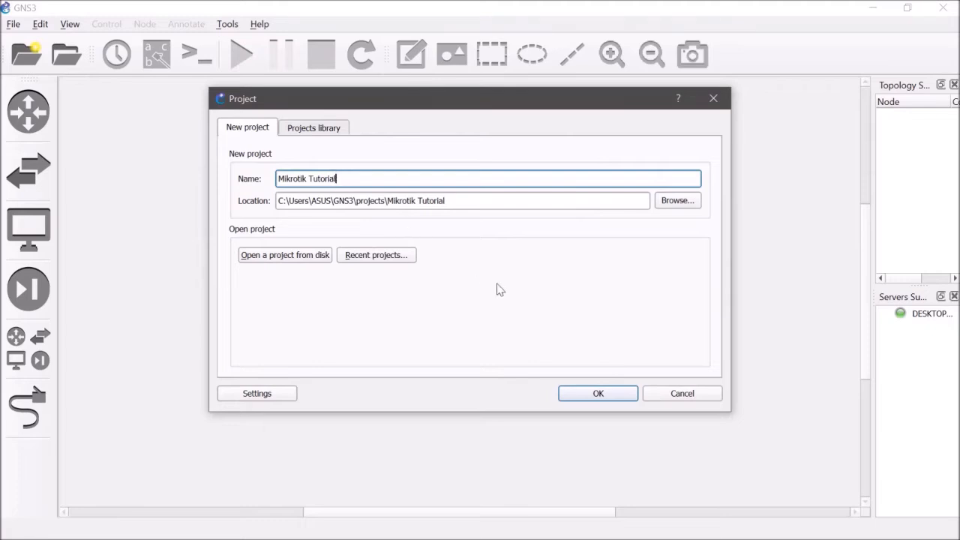
pyautogui.click(597, 395)
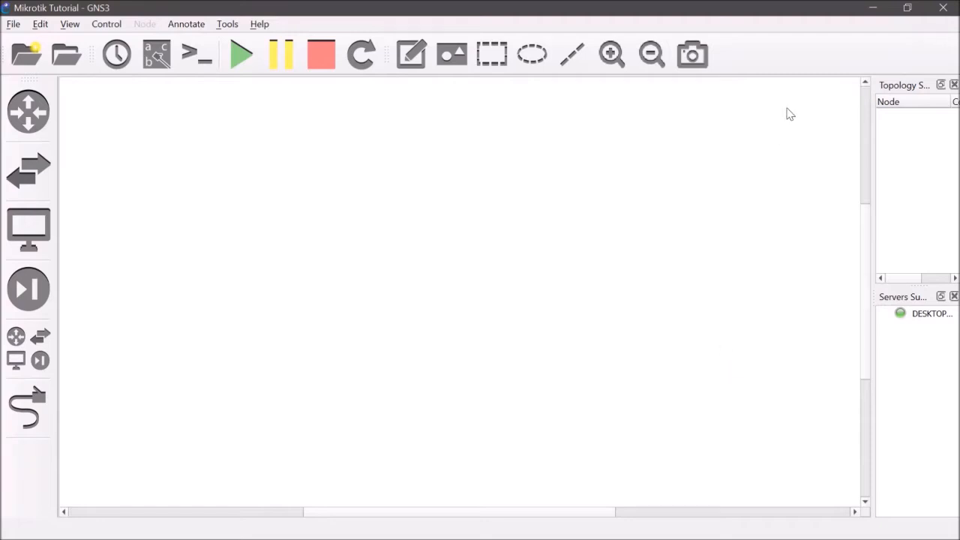
# Step: Switch to Google Chrome and open the website mikrotik.com
pyautogui.click(872, 9)
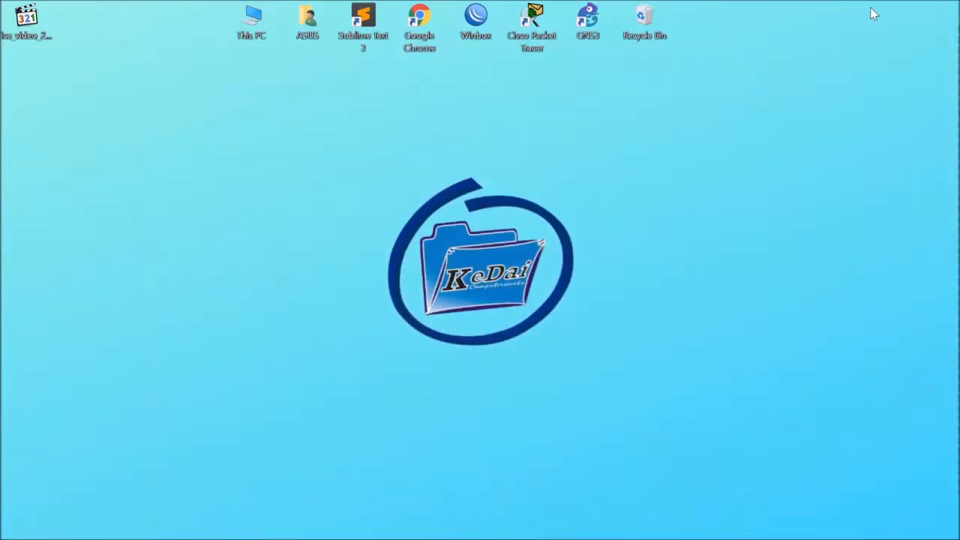
pyautogui.click(414, 24)
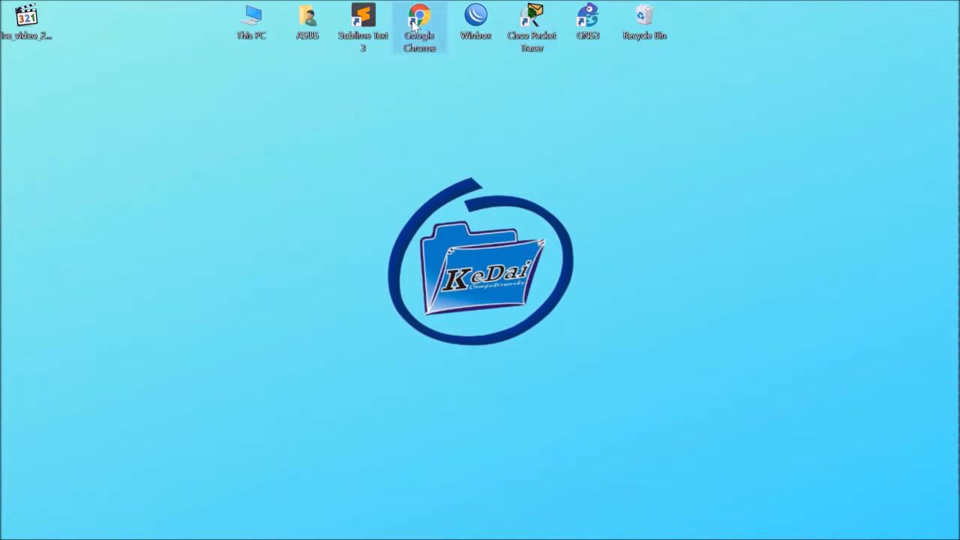
pyautogui.doubleClick(412, 21)
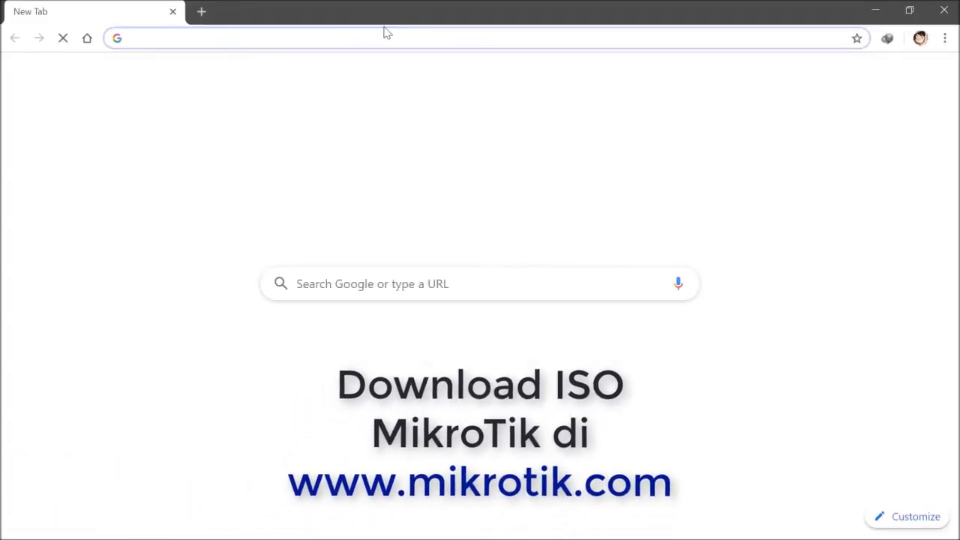
pyautogui.write('m')
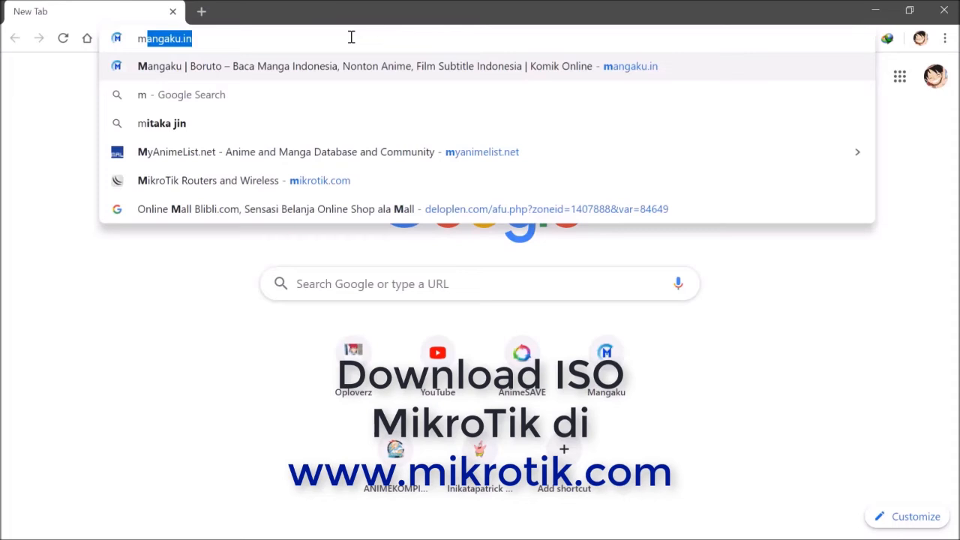
pyautogui.write('ikrotik.')
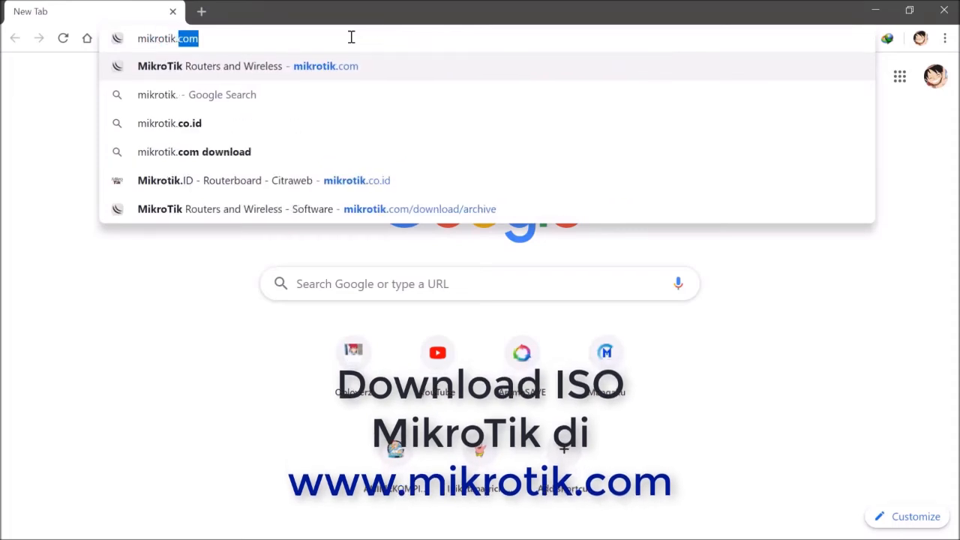
pyautogui.write('com')
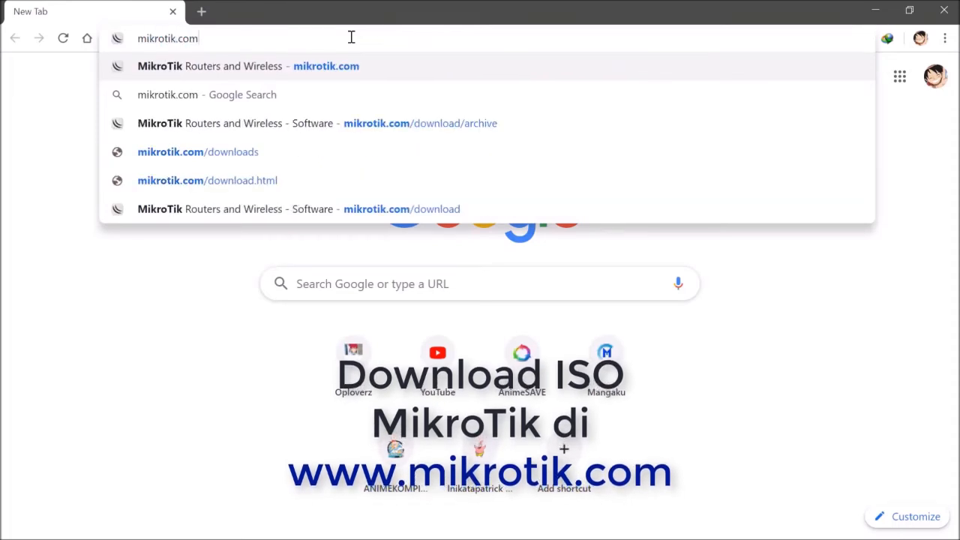
pyautogui.press('Return')
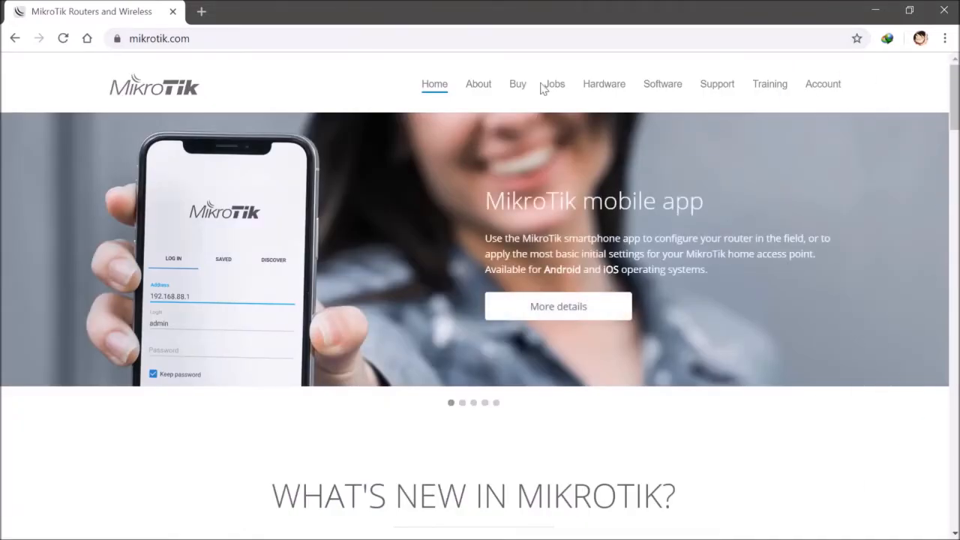
# Step: Open the MikroTik software download archive and expand the files of long-term Release 6.44.5
pyautogui.click(667, 85)
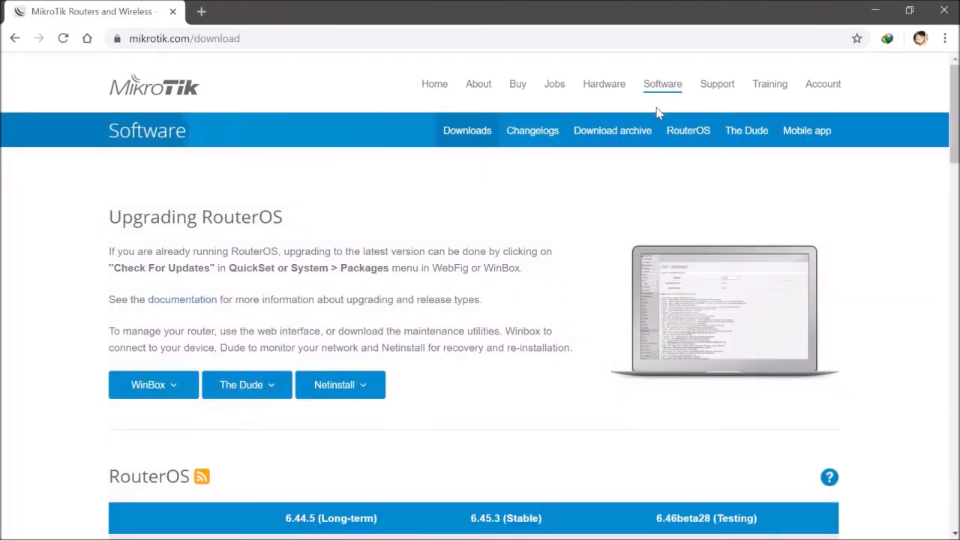
pyautogui.click(625, 142)
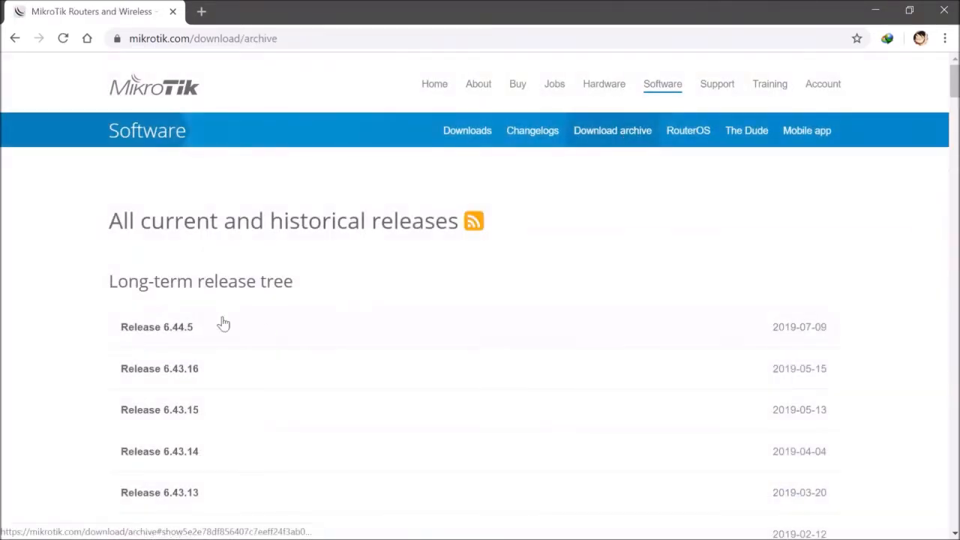
pyautogui.click(159, 334)
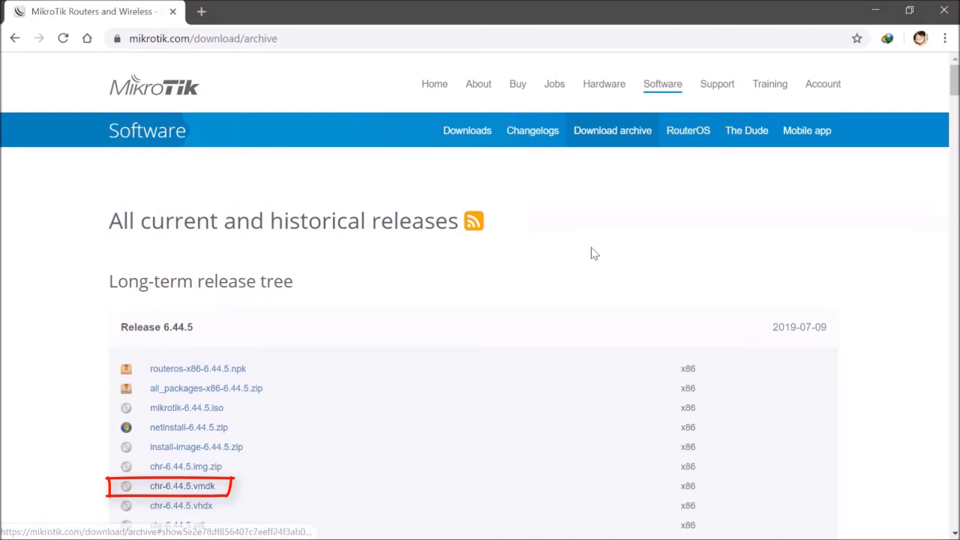
# Step: Switch to File Explorer to check the MikroTik installation files in the Networking folder, then minimize it
pyautogui.click(875, 10)
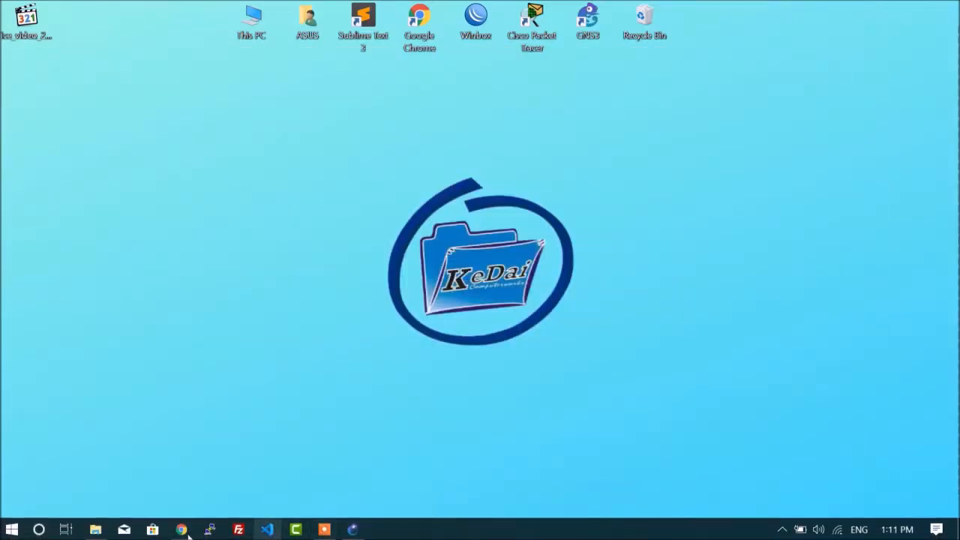
pyautogui.click(95, 529)
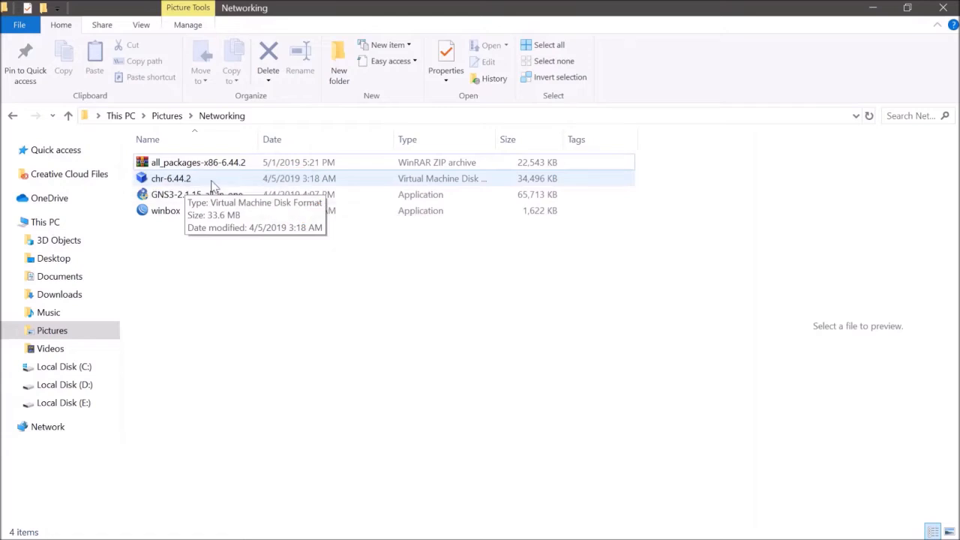
pyautogui.click(868, 8)
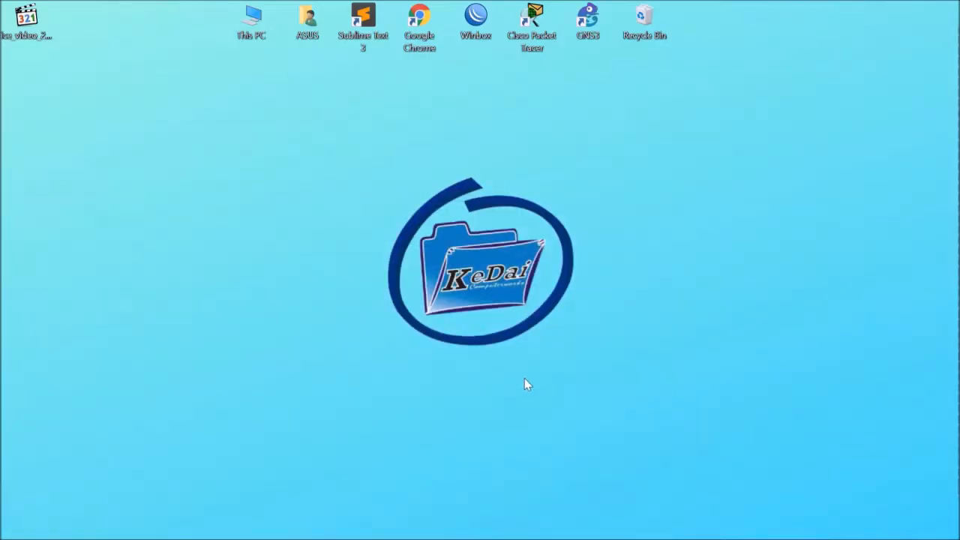
# Step: Return to GNS3 and review the MikroTik template under the Qemu VMs preferences
pyautogui.moveTo(361, 533)
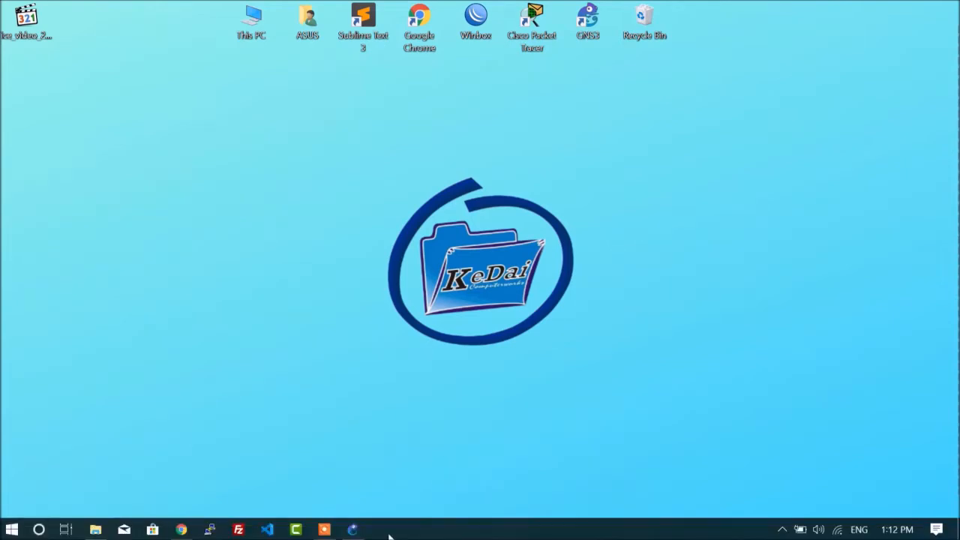
pyautogui.click(358, 530)
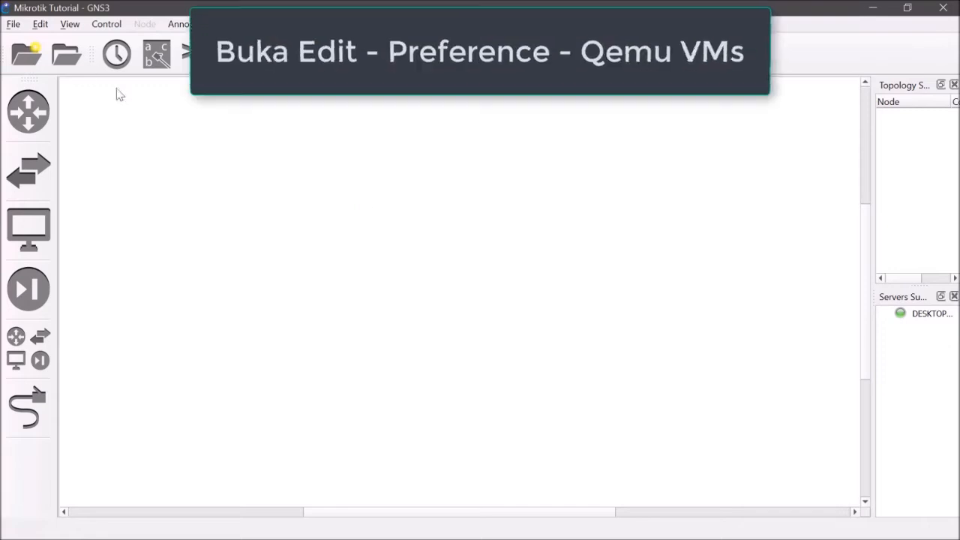
pyautogui.click(42, 26)
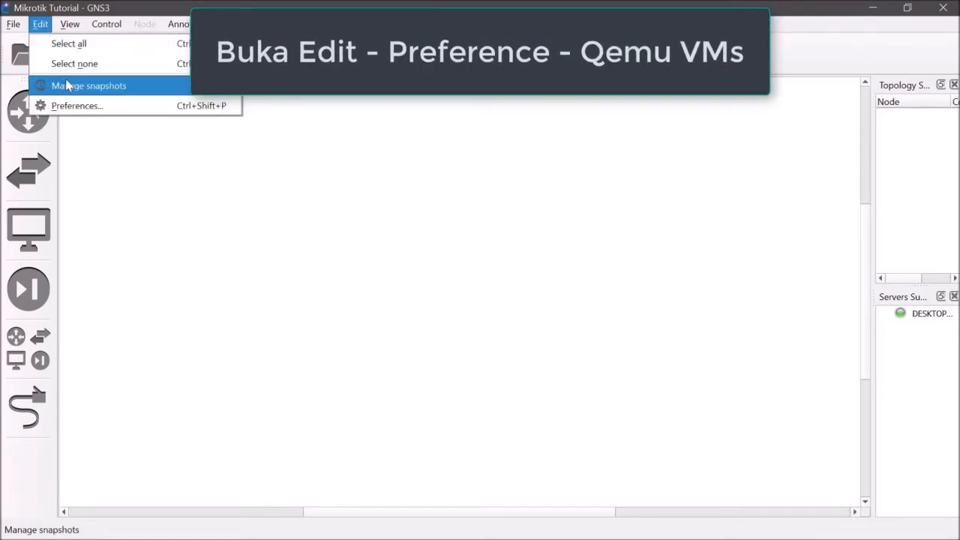
pyautogui.click(67, 105)
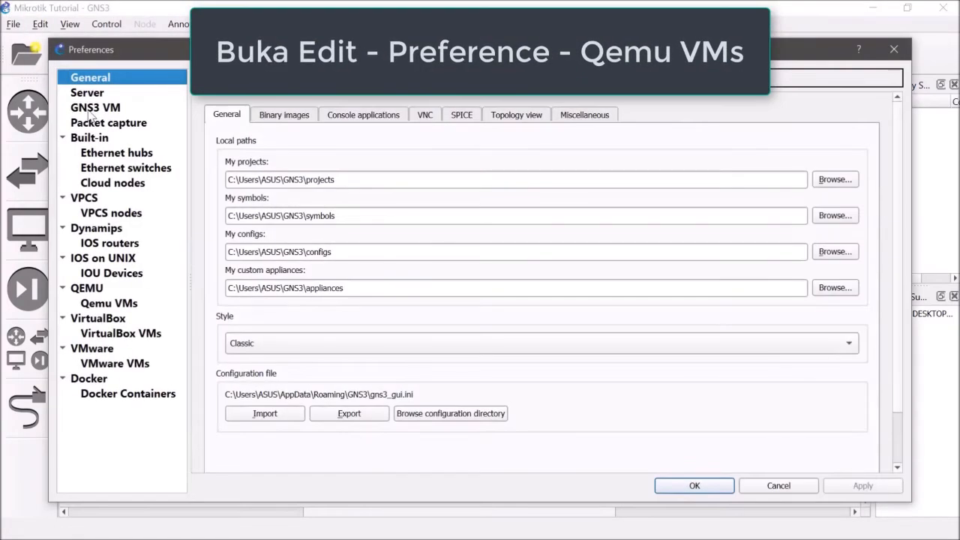
pyautogui.click(119, 306)
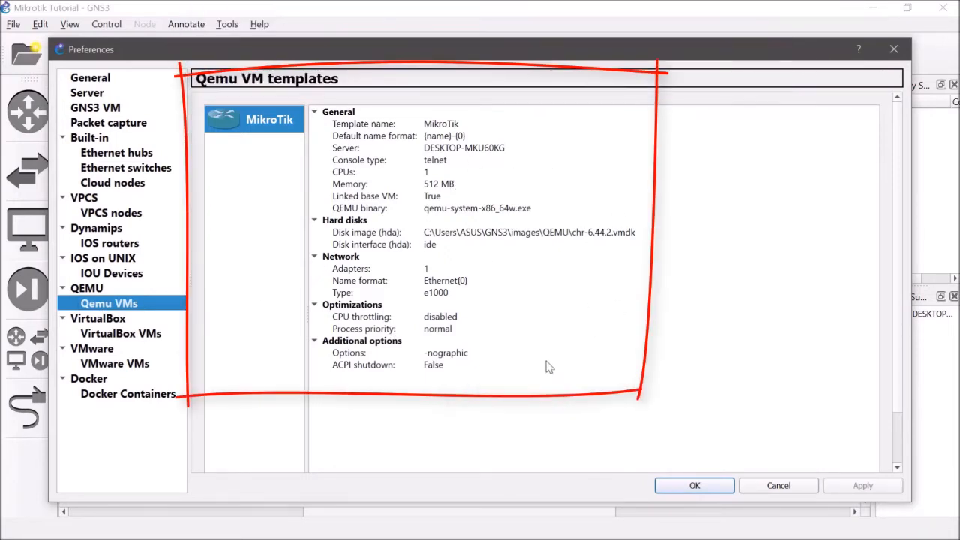
pyautogui.click(695, 486)
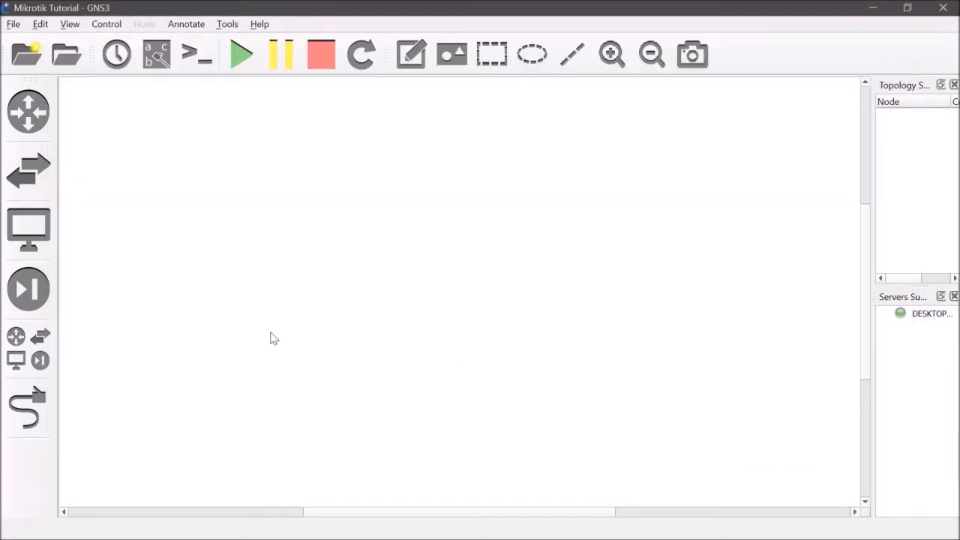
# Step: Add a Cloud, a MikroTik router and a VPCS node to the workspace from all devices
pyautogui.click(36, 364)
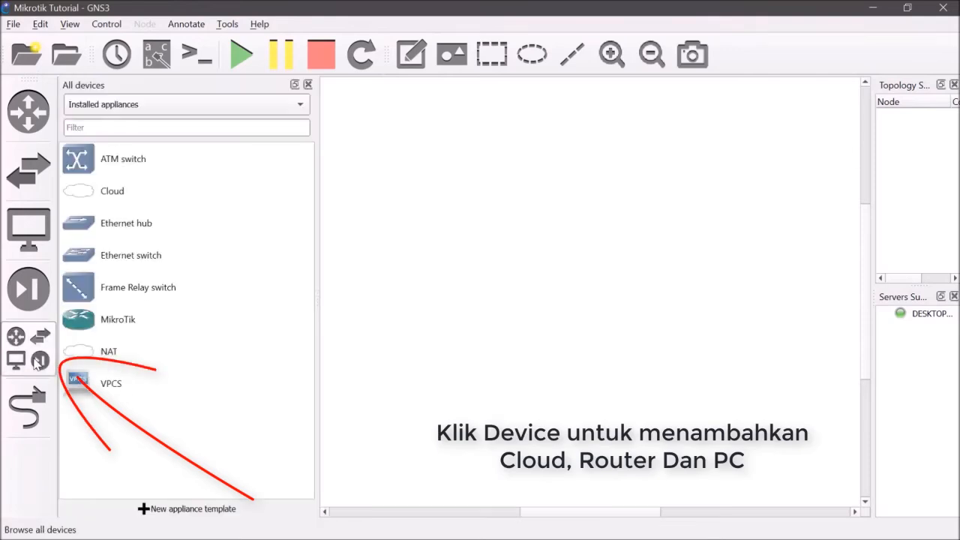
pyautogui.click(153, 198)
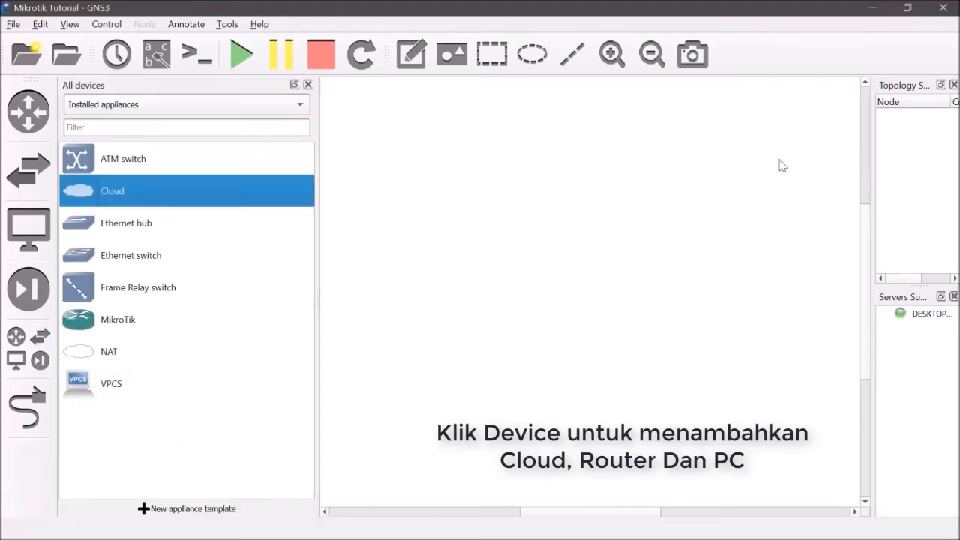
pyautogui.moveTo(781, 165); pyautogui.dragTo(800, 199)
pyautogui.moveTo(118, 330); pyautogui.dragTo(494, 225)
pyautogui.click(174, 386)
pyautogui.moveTo(174, 387); pyautogui.dragTo(387, 359)
pyautogui.click(308, 84)
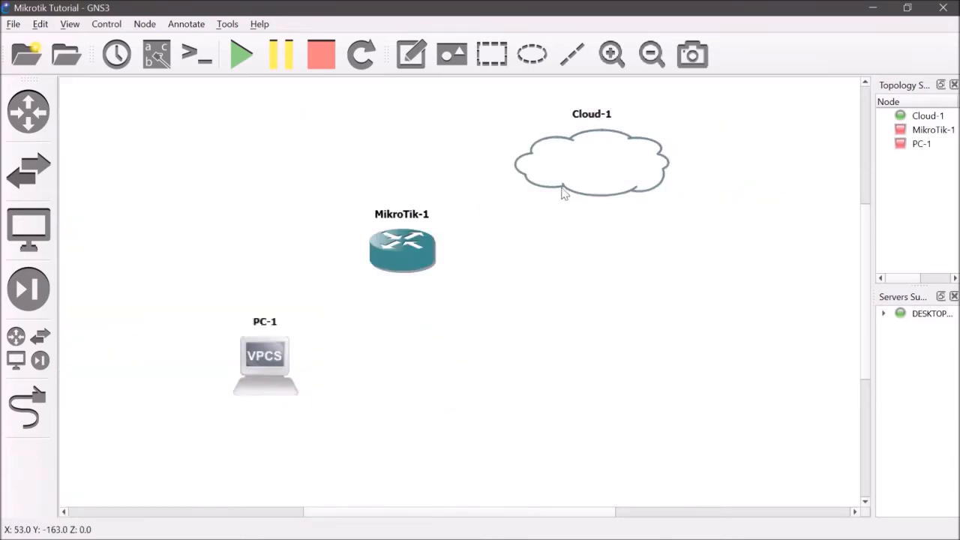
# Step: Arrange the nodes diagonally, with the cloud at the upper end, the MikroTik router in the middle and the PC at the lower end
pyautogui.moveTo(563, 193); pyautogui.dragTo(661, 194)
pyautogui.moveTo(712, 163); pyautogui.dragTo(693, 161)
pyautogui.moveTo(404, 267); pyautogui.dragTo(474, 253)
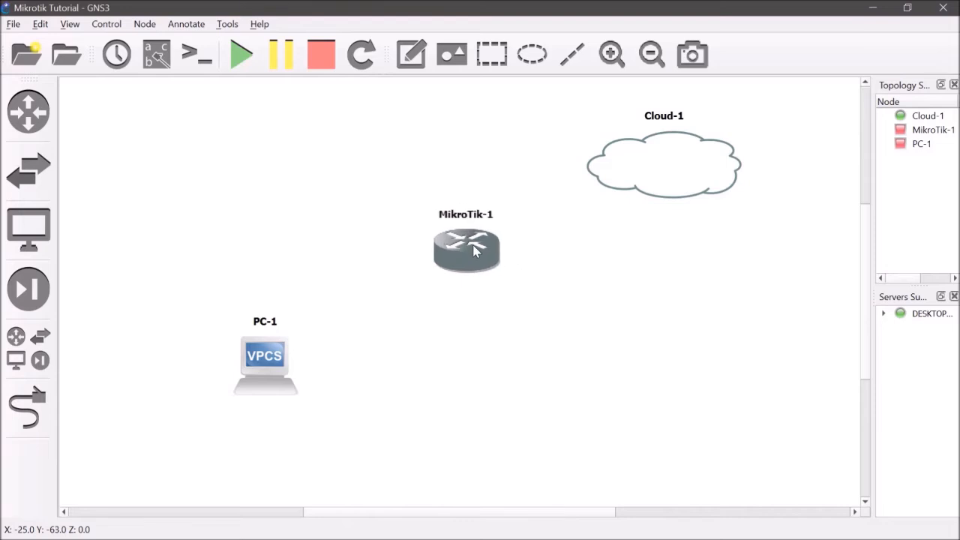
pyautogui.moveTo(285, 339); pyautogui.dragTo(320, 339)
pyautogui.click(593, 317)
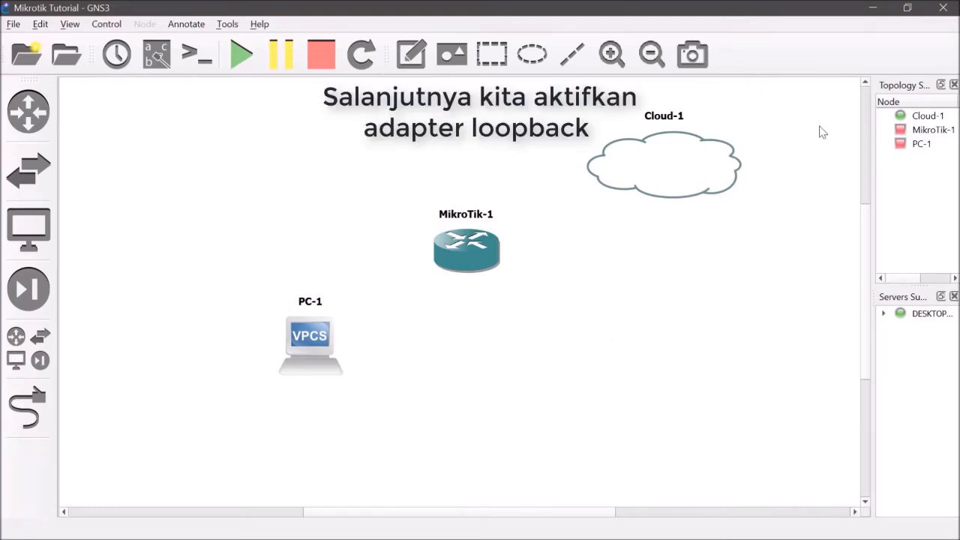
# Step: Switch to the Windows Network & Internet settings and open the adapter options
pyautogui.click(873, 8)
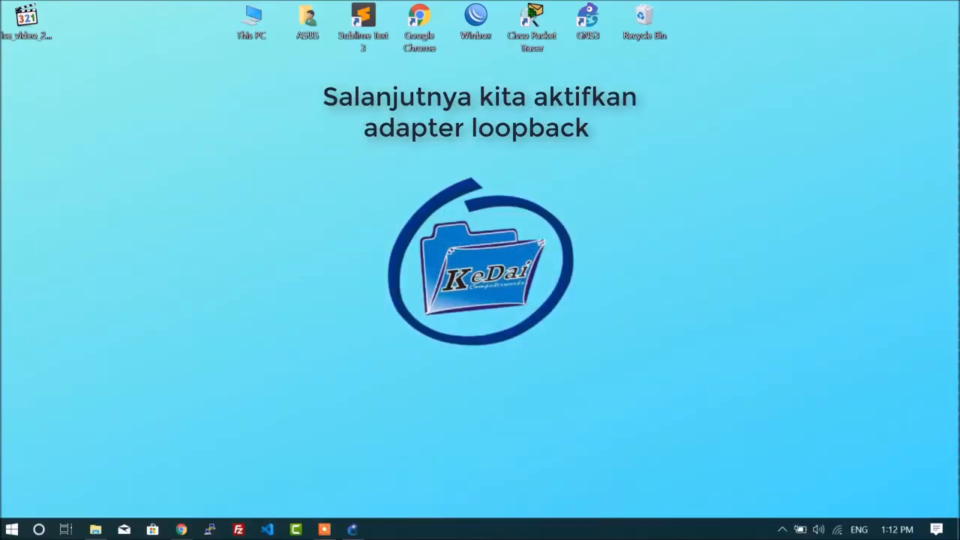
pyautogui.rightClick(836, 530)
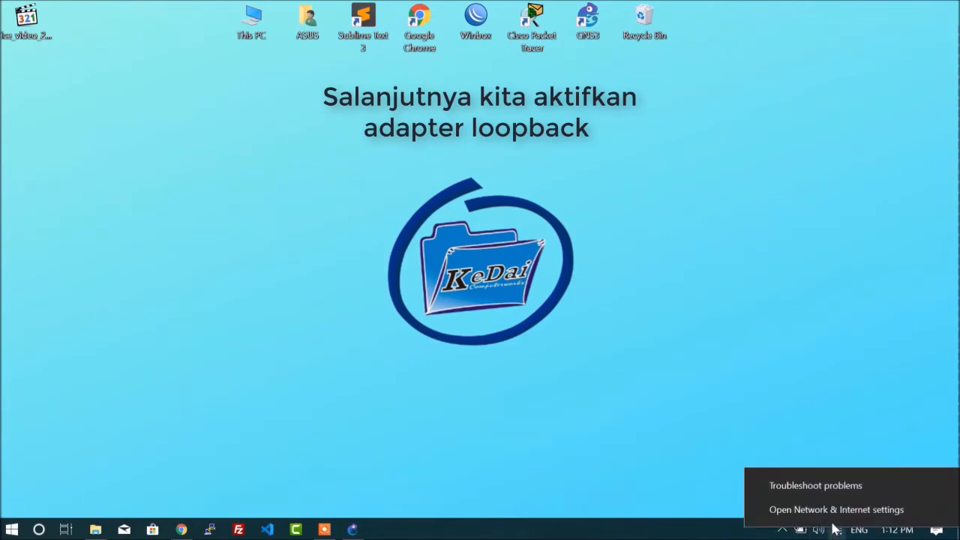
pyautogui.click(829, 509)
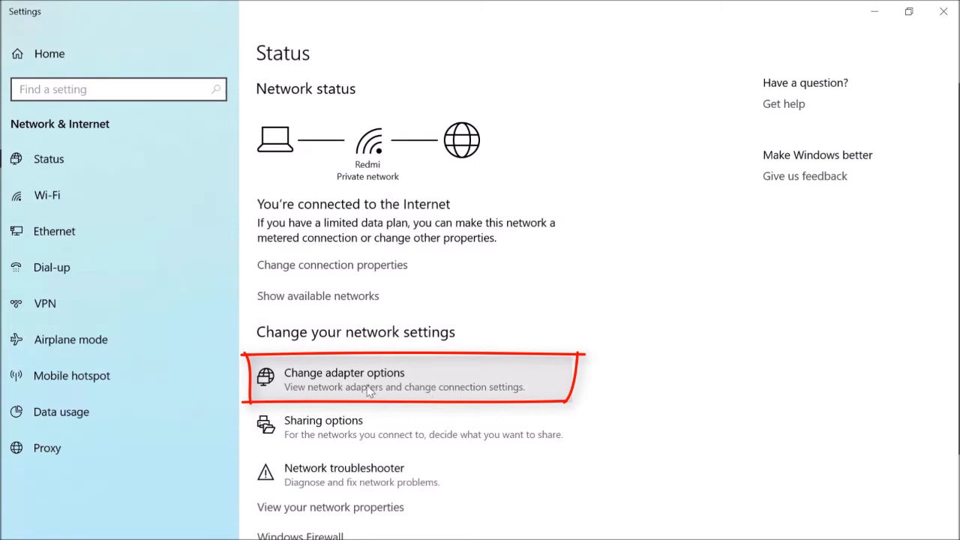
pyautogui.click(396, 373)
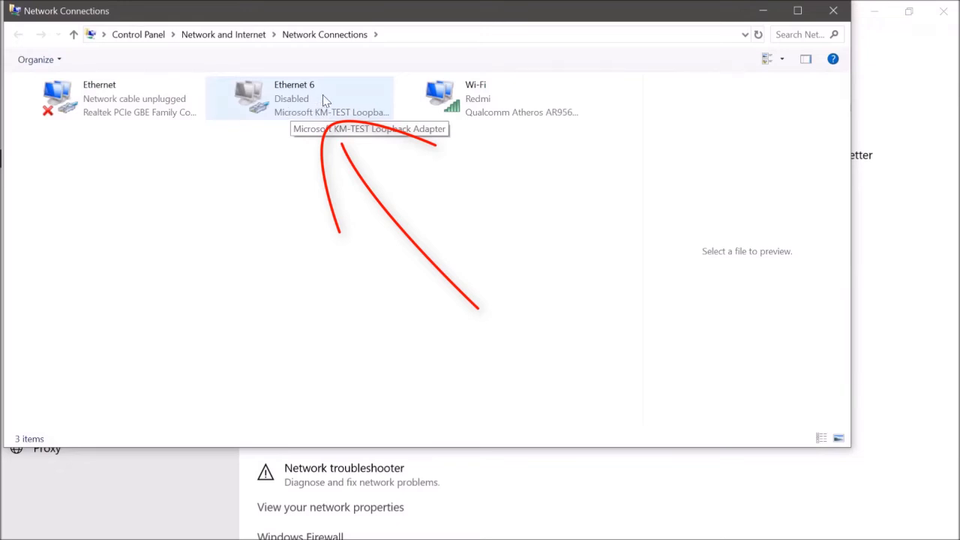
# Step: Enable the Ethernet 6 Microsoft KM-TEST Loopback Adapter and minimize the network windows
pyautogui.click(328, 91)
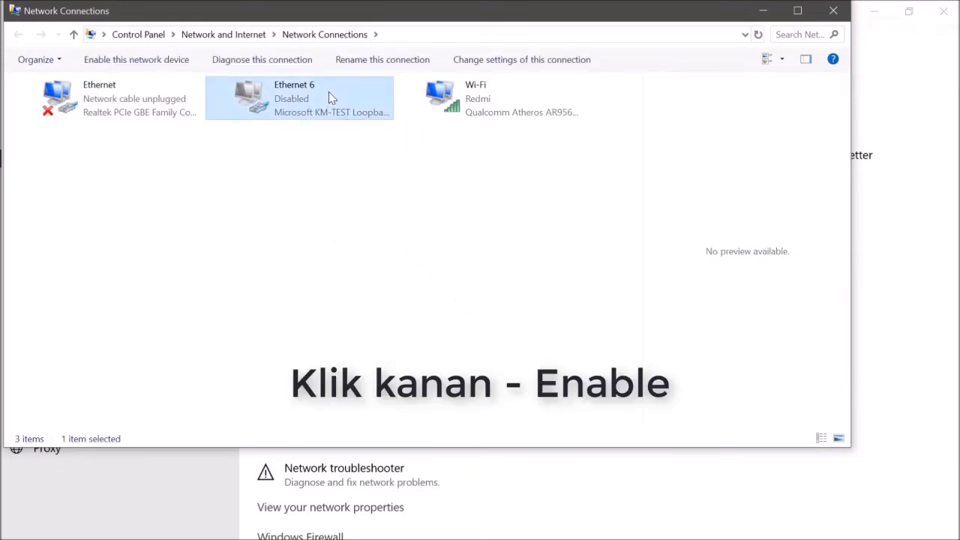
pyautogui.rightClick(328, 92)
pyautogui.click(351, 105)
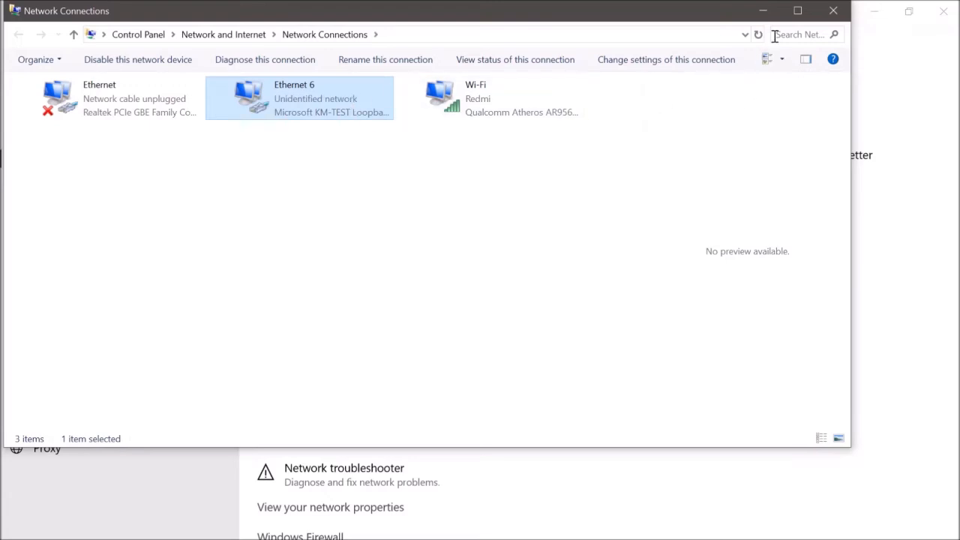
pyautogui.click(770, 13)
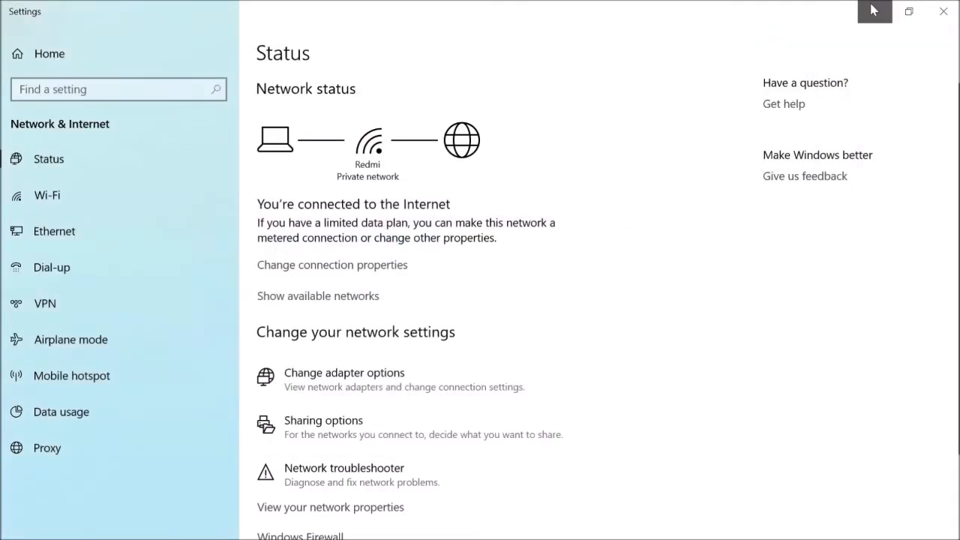
pyautogui.click(874, 10)
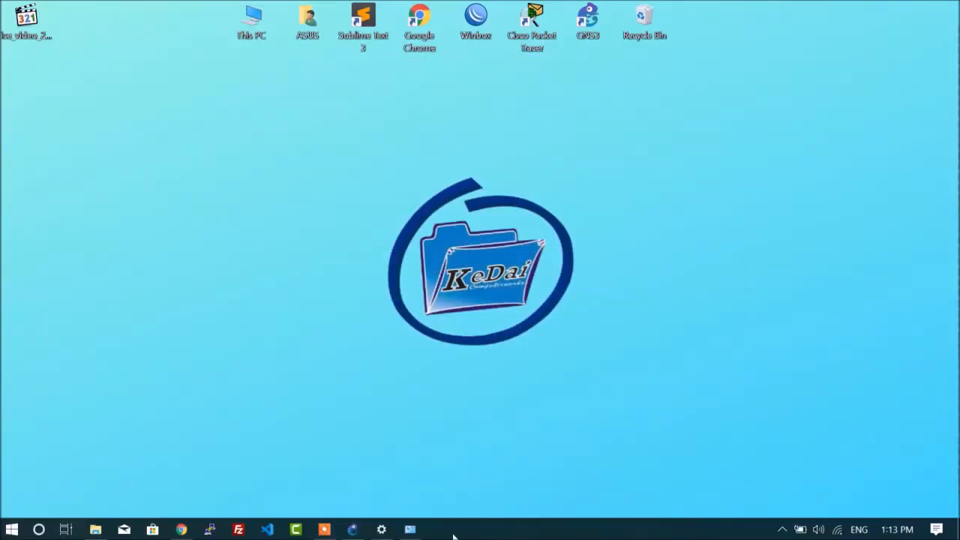
# Step: Switch to GNS3 and set the MikroTik-1 router's number of network adapters to 2
pyautogui.click(358, 531)
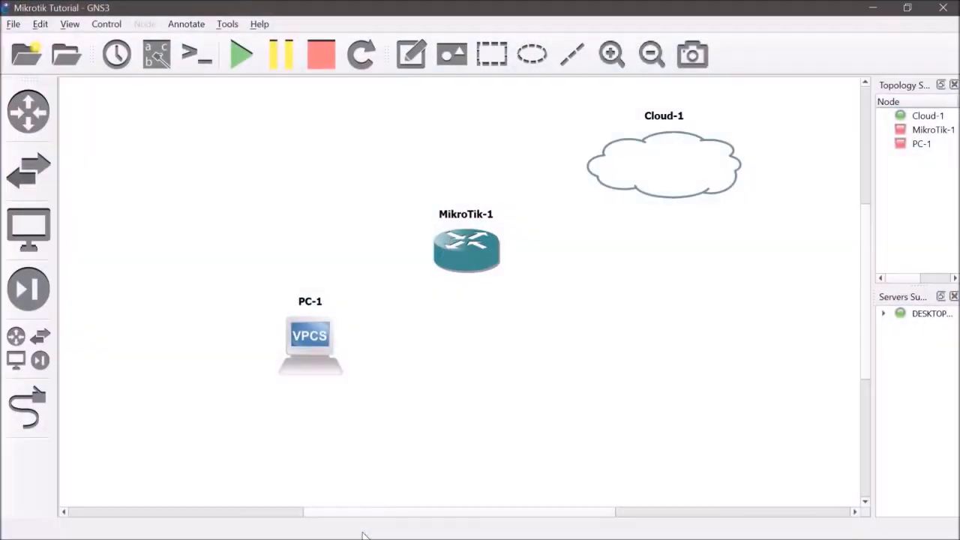
pyautogui.rightClick(475, 246)
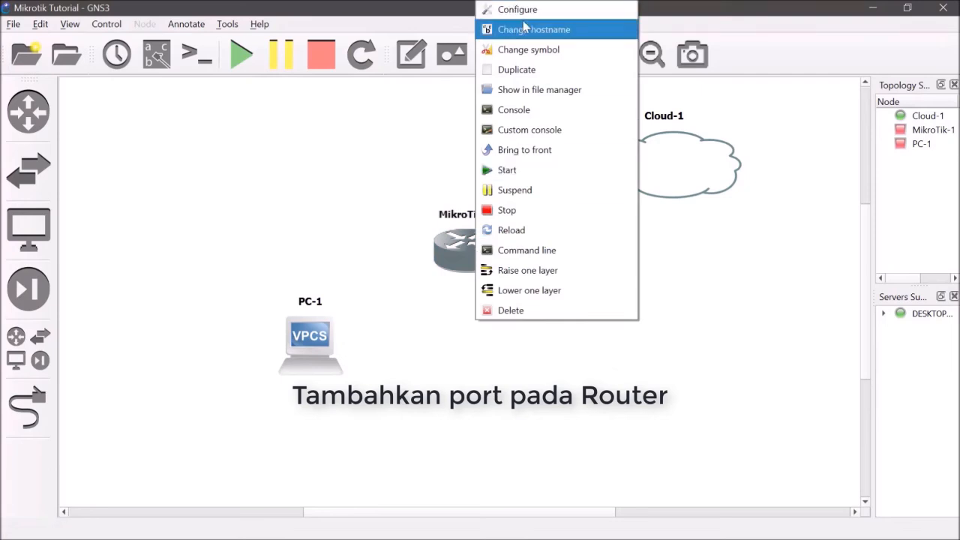
pyautogui.click(545, 11)
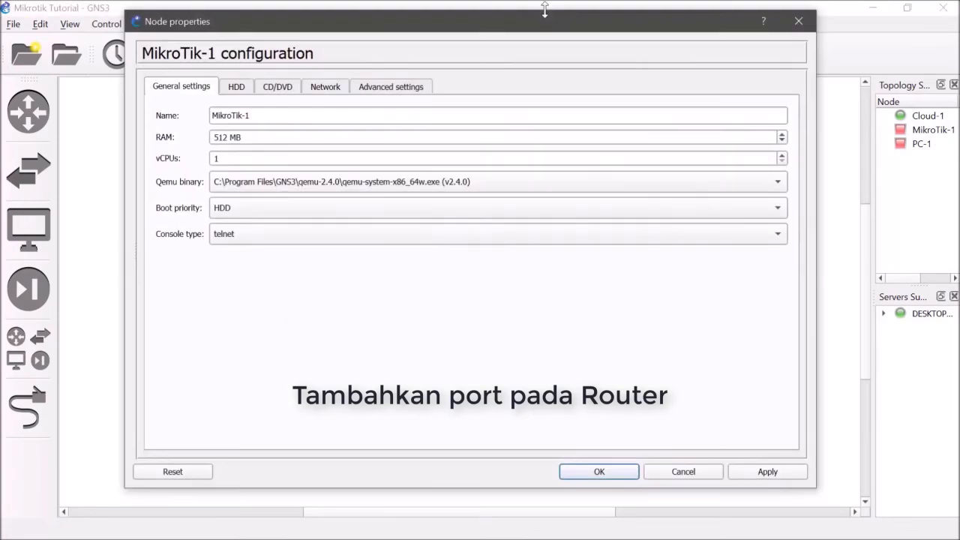
pyautogui.click(331, 90)
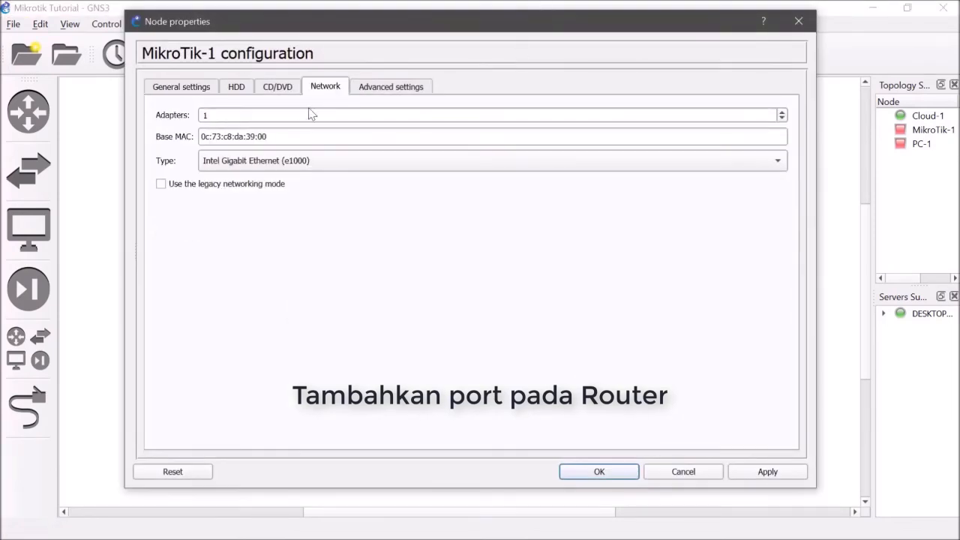
pyautogui.click(783, 111)
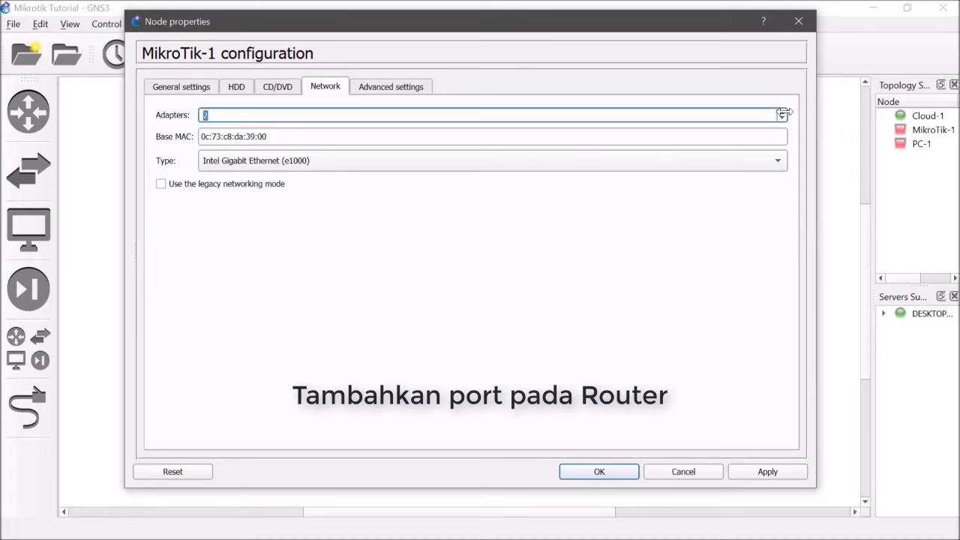
pyautogui.click(617, 472)
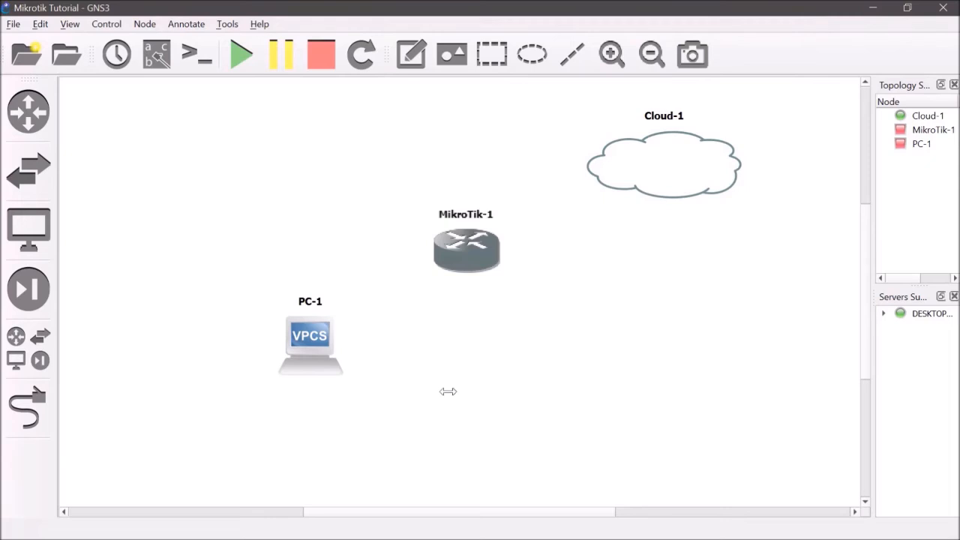
# Step: Configure Cloud-1 by refreshing its Ethernet interfaces and adding Ethernet 6
pyautogui.rightClick(656, 154)
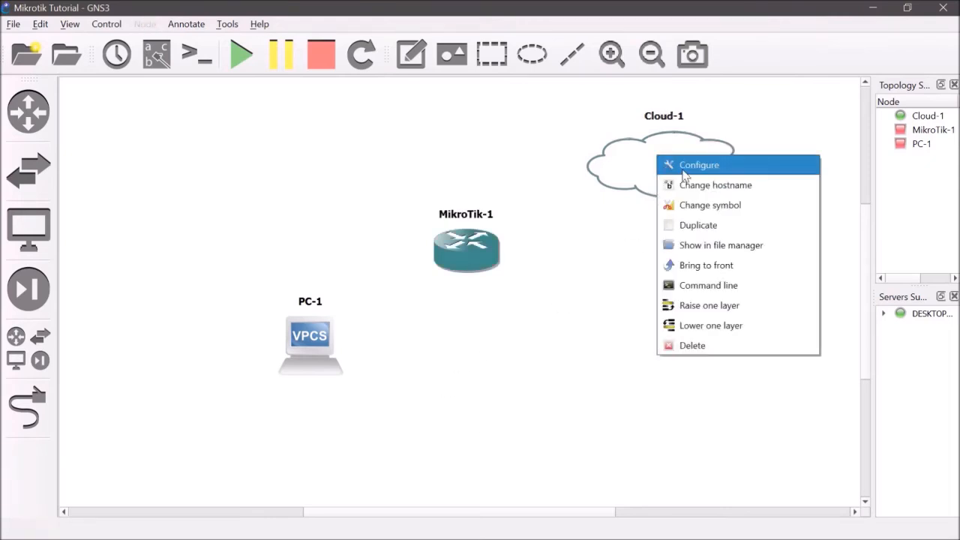
pyautogui.click(683, 164)
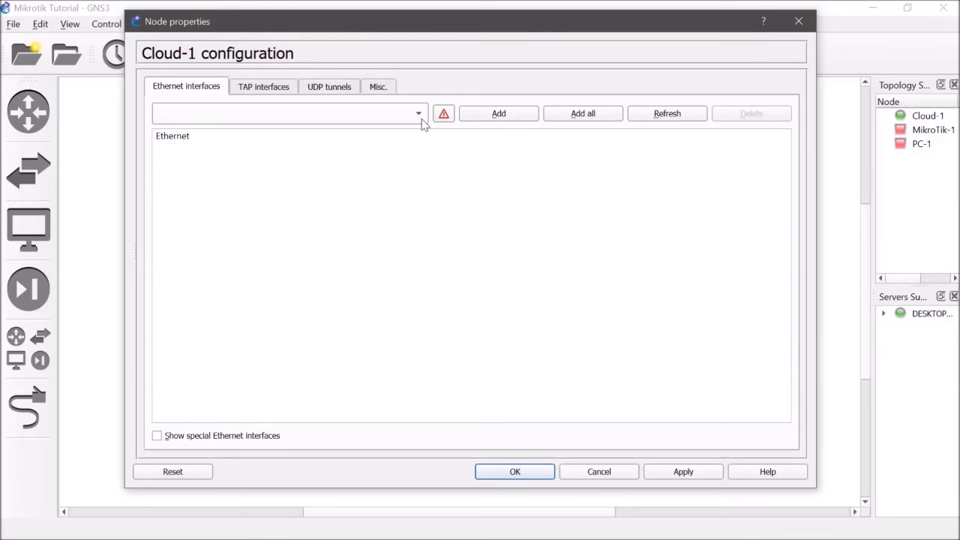
pyautogui.click(646, 115)
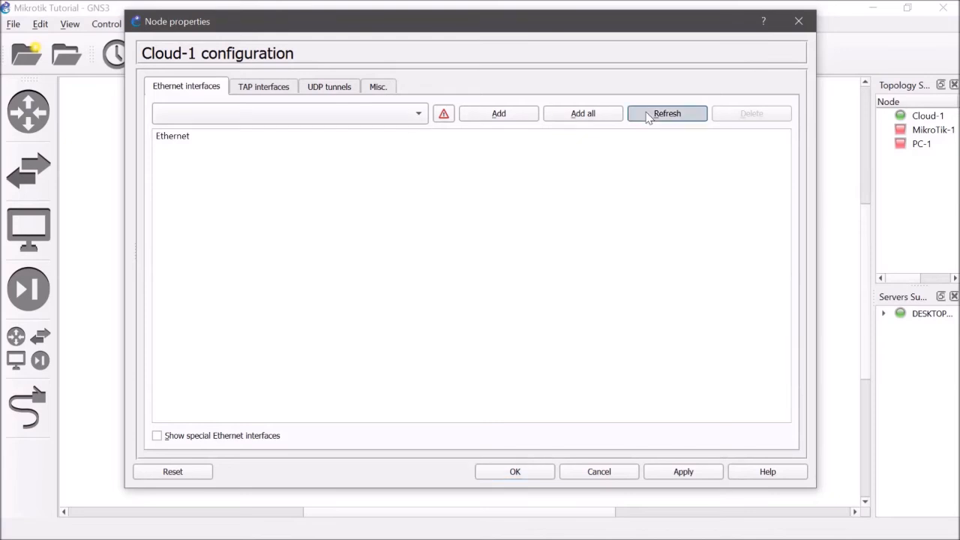
pyautogui.click(516, 115)
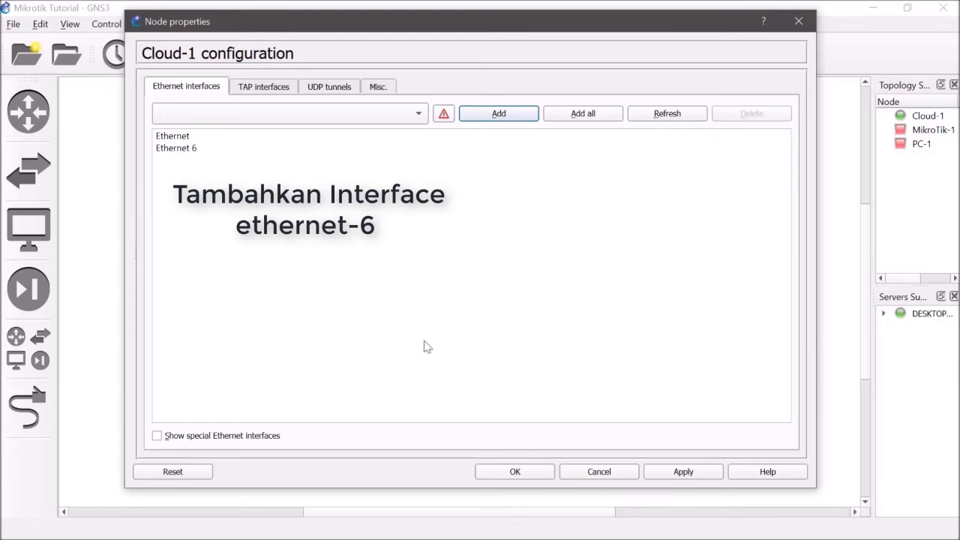
pyautogui.click(520, 477)
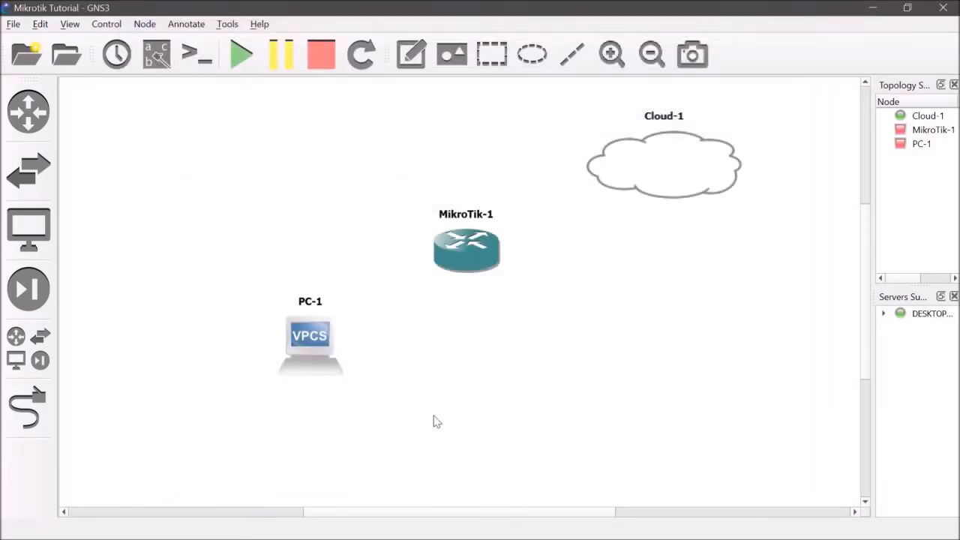
# Step: Link Cloud-1's Ethernet 6 port to Ethernet0 on the MikroTik-1 router
pyautogui.click(29, 432)
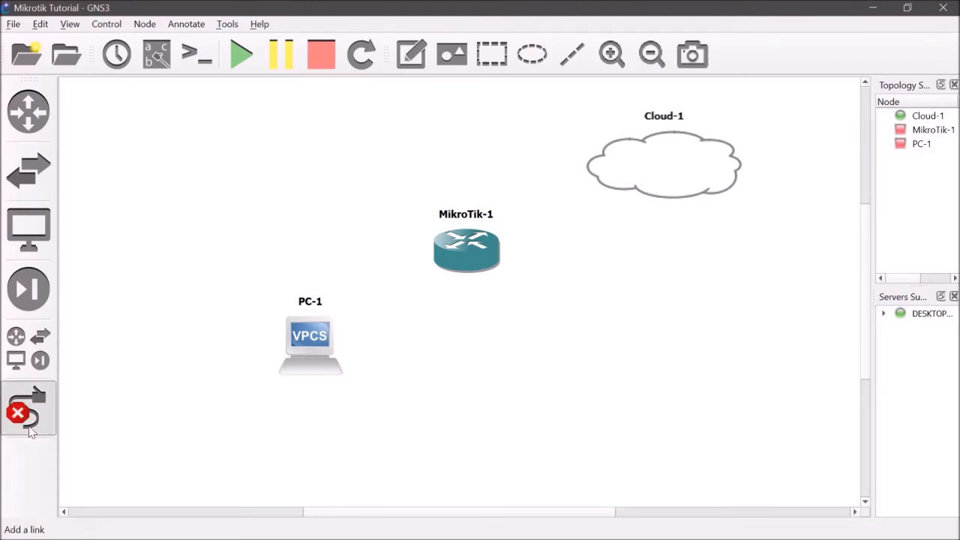
pyautogui.click(658, 159)
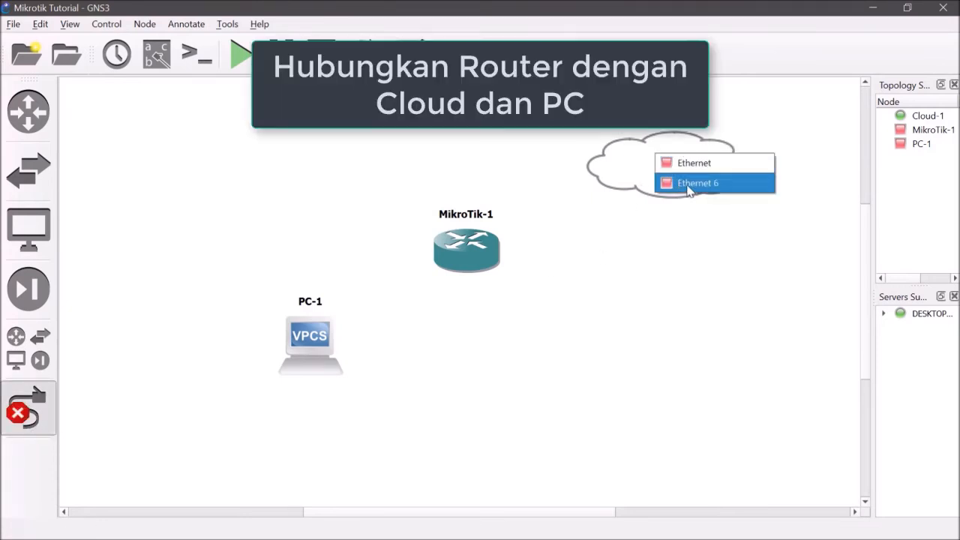
pyautogui.click(689, 184)
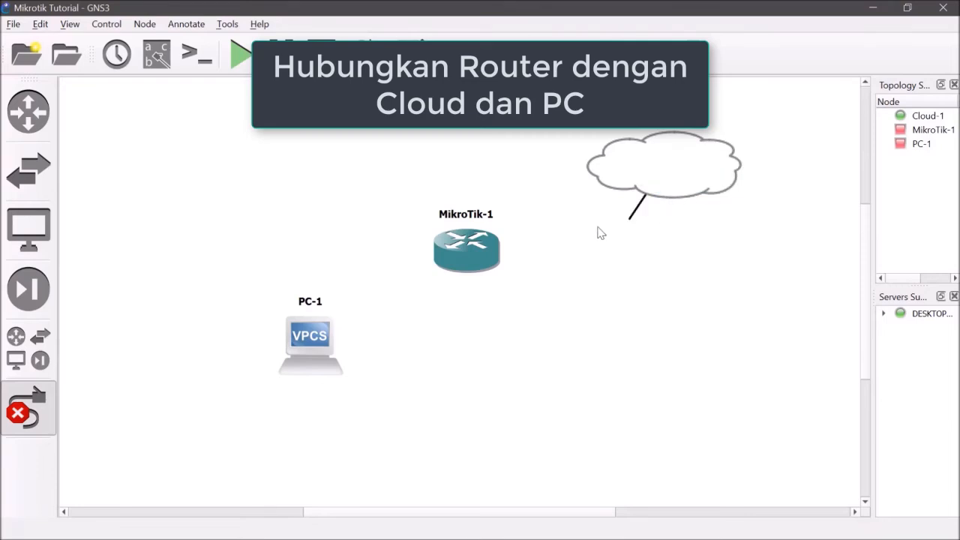
pyautogui.click(474, 242)
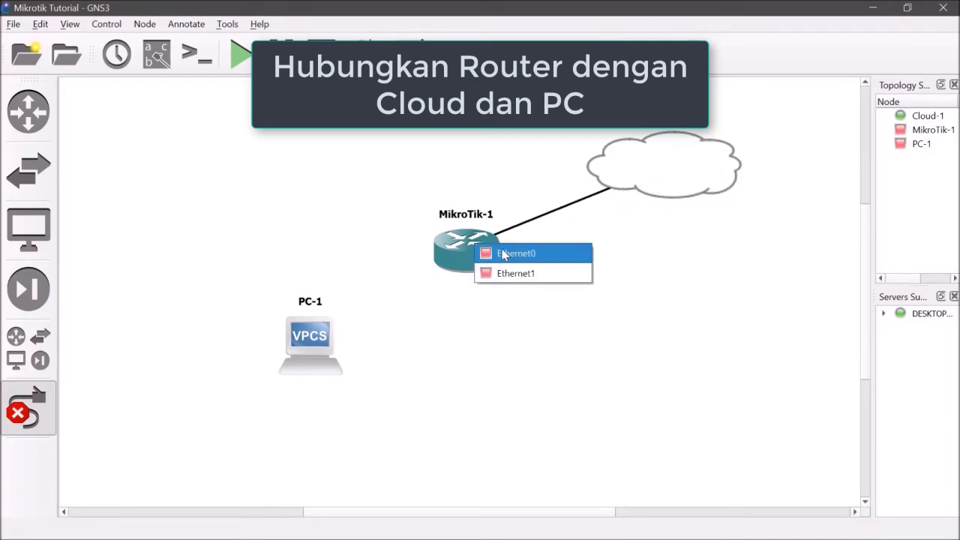
pyautogui.click(504, 254)
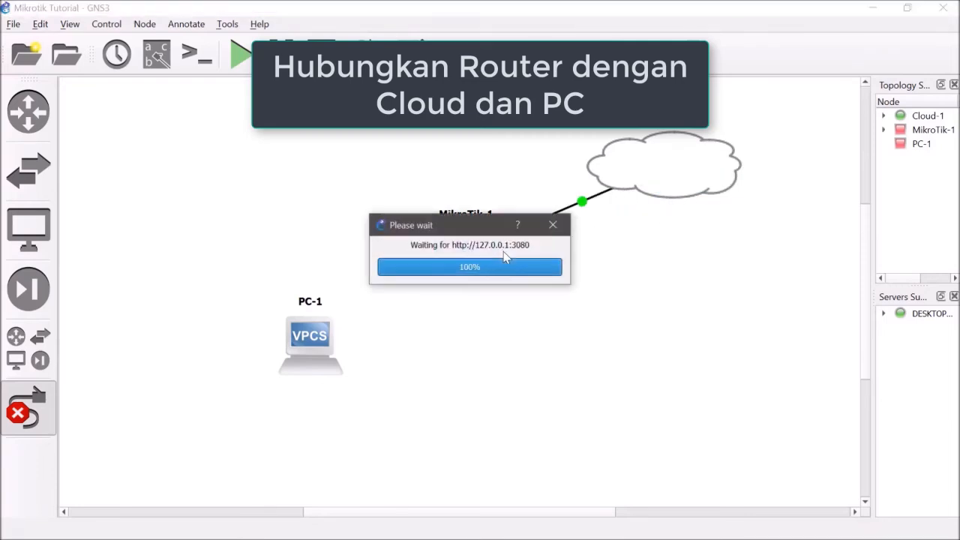
# Step: Link the MikroTik-1 router's Ethernet1 port to Ethernet0 on PC-1 and leave link mode
pyautogui.click(465, 240)
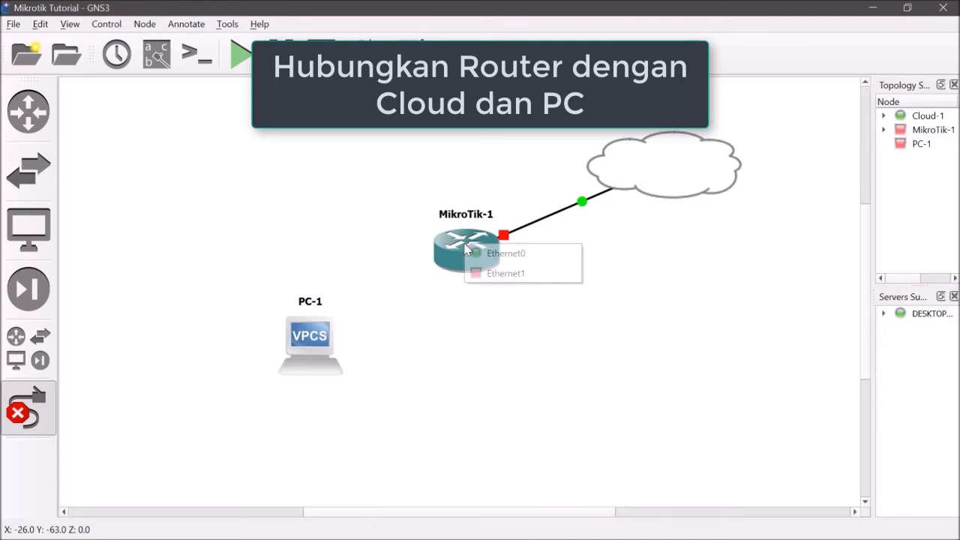
pyautogui.click(487, 271)
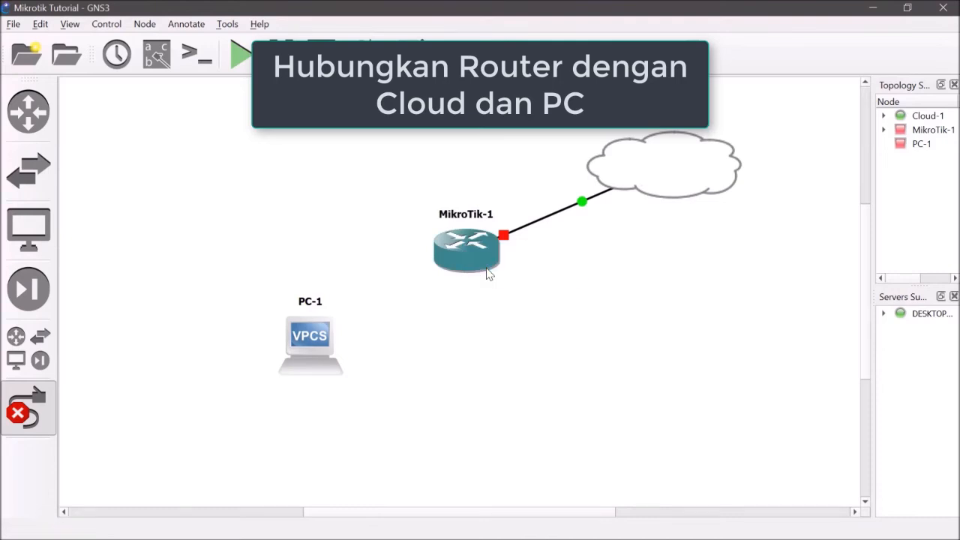
pyautogui.click(310, 345)
pyautogui.click(342, 357)
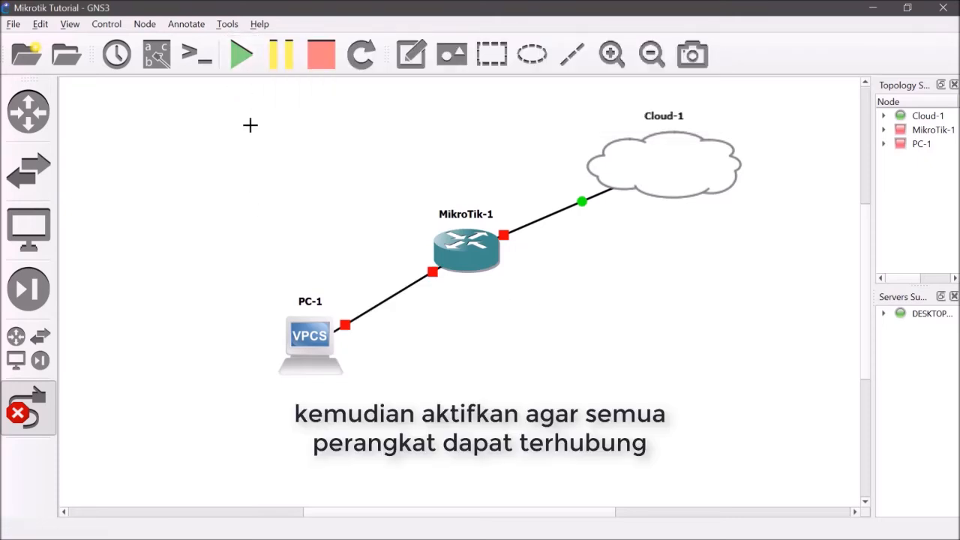
pyautogui.press('Escape')
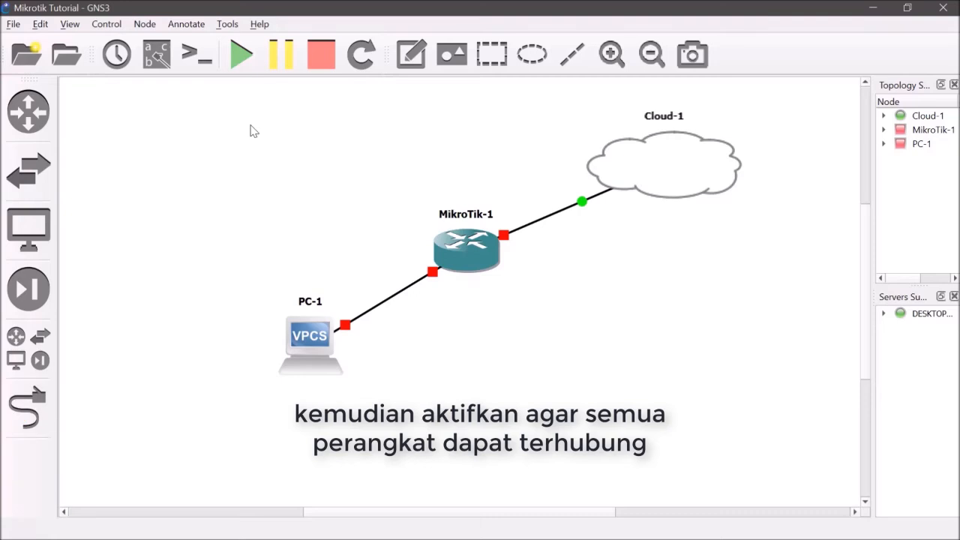
# Step: Start all devices in the topology and move the MikroTik-1 router slightly upward
pyautogui.click(259, 58)
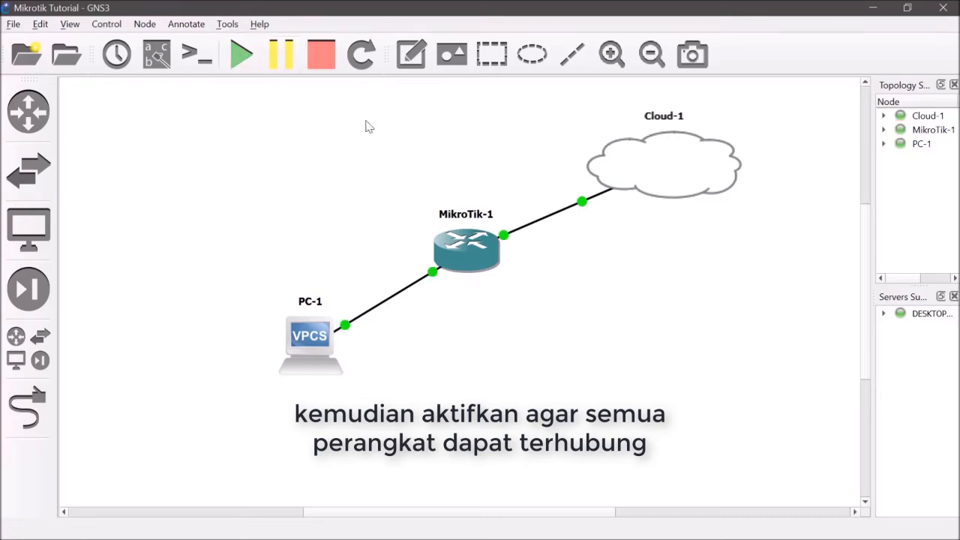
pyautogui.moveTo(480, 255); pyautogui.dragTo(483, 238)
pyautogui.click(515, 319)
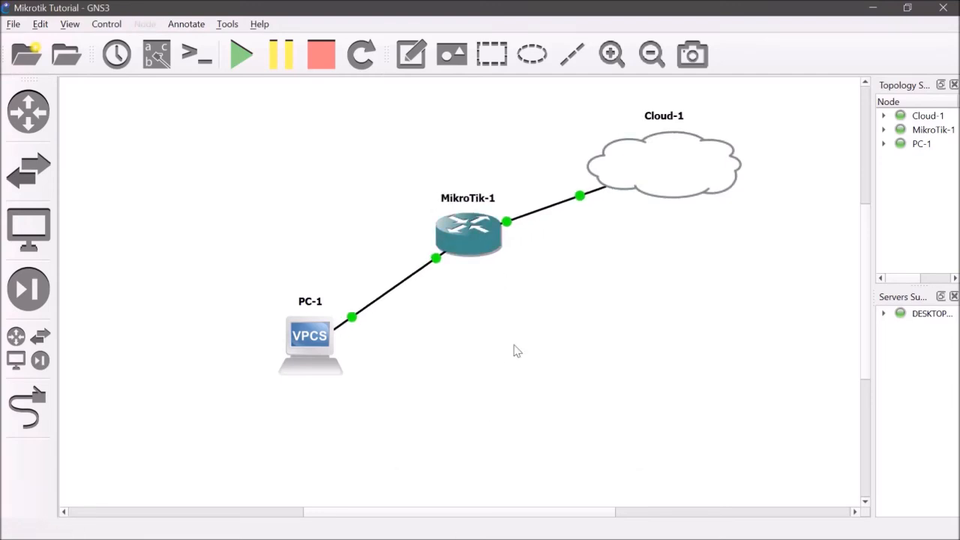
# Step: Open a custom console for MikroTik-1 using Putty (included with GNS3) and center its window over the workspace
pyautogui.rightClick(483, 252)
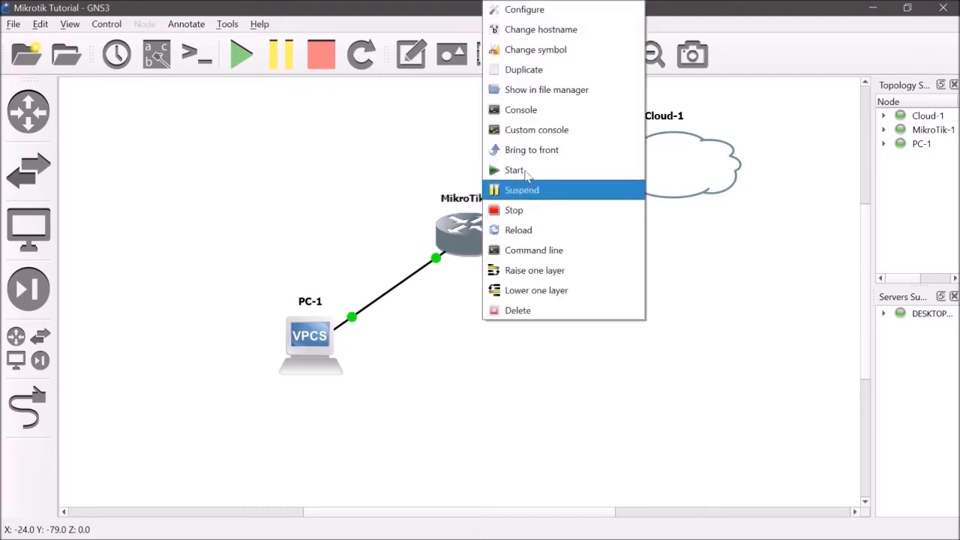
pyautogui.click(576, 133)
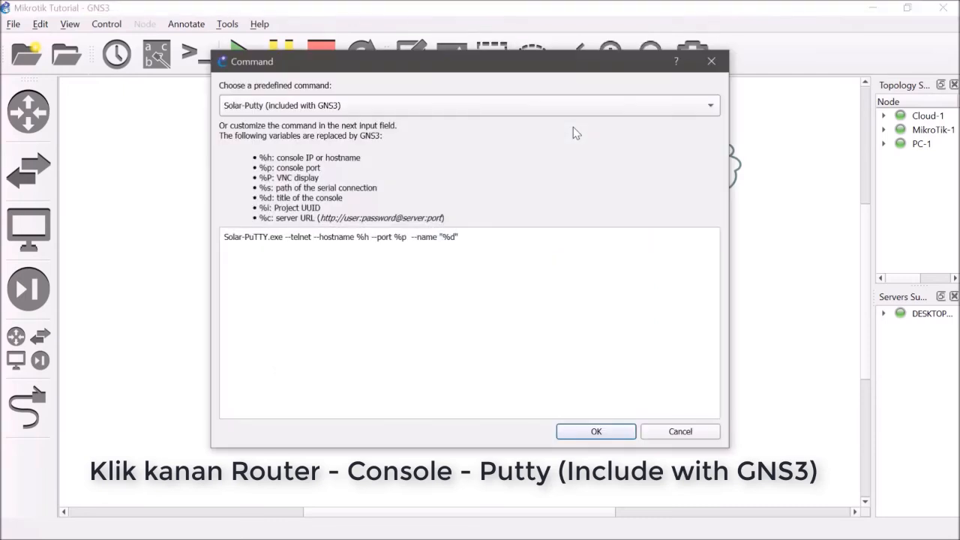
pyautogui.click(537, 111)
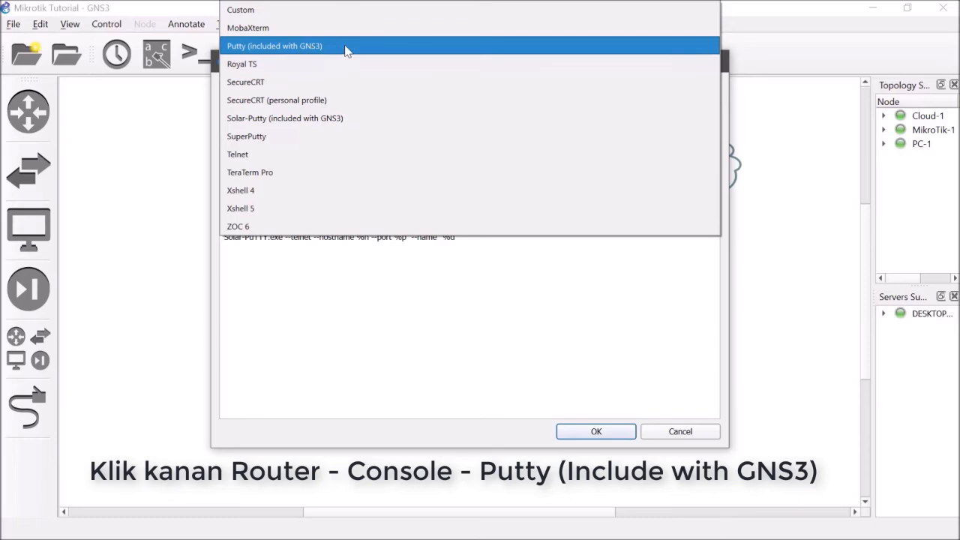
pyautogui.click(320, 50)
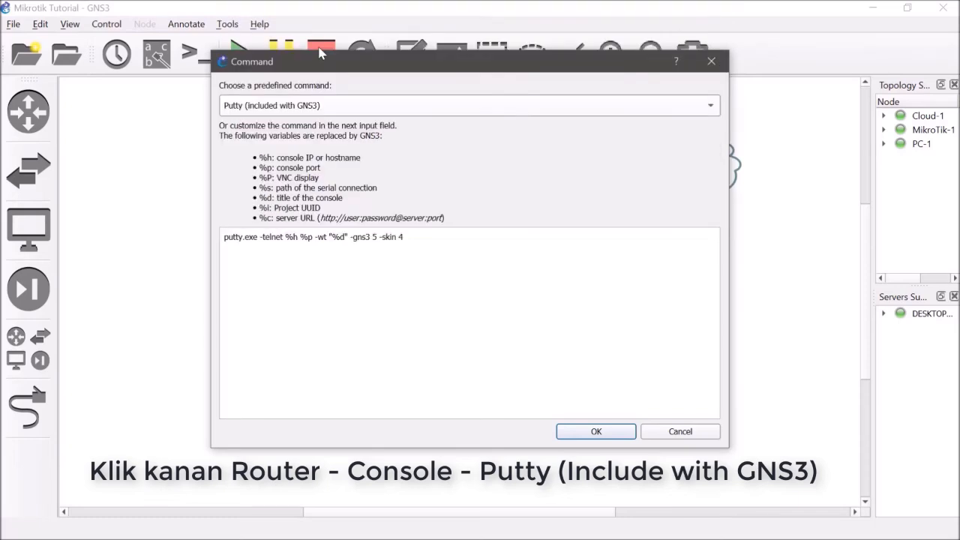
pyautogui.click(597, 433)
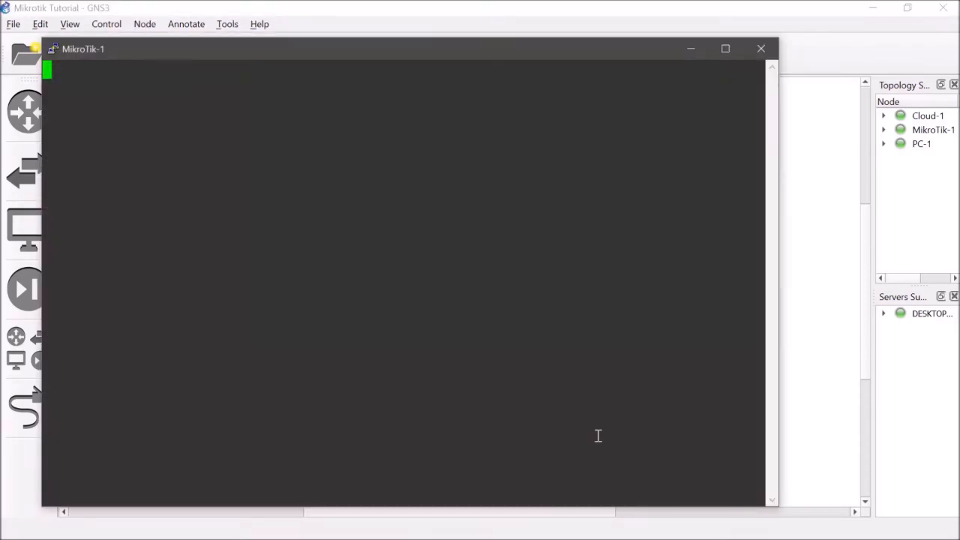
pyautogui.moveTo(486, 51); pyautogui.dragTo(544, 66)
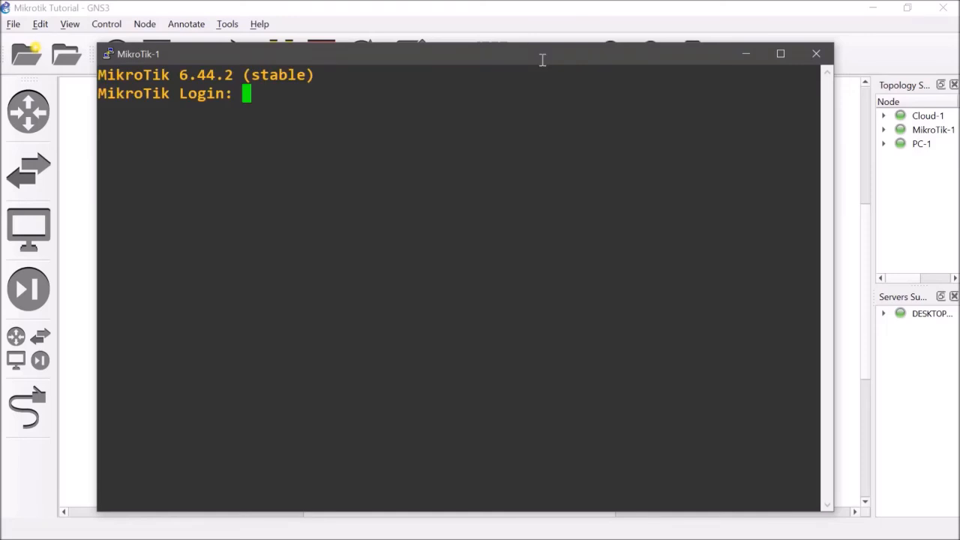
# Step: Log in to the router console as admin, leaving the password blank, and decline to view the software license
pyautogui.write('ad')
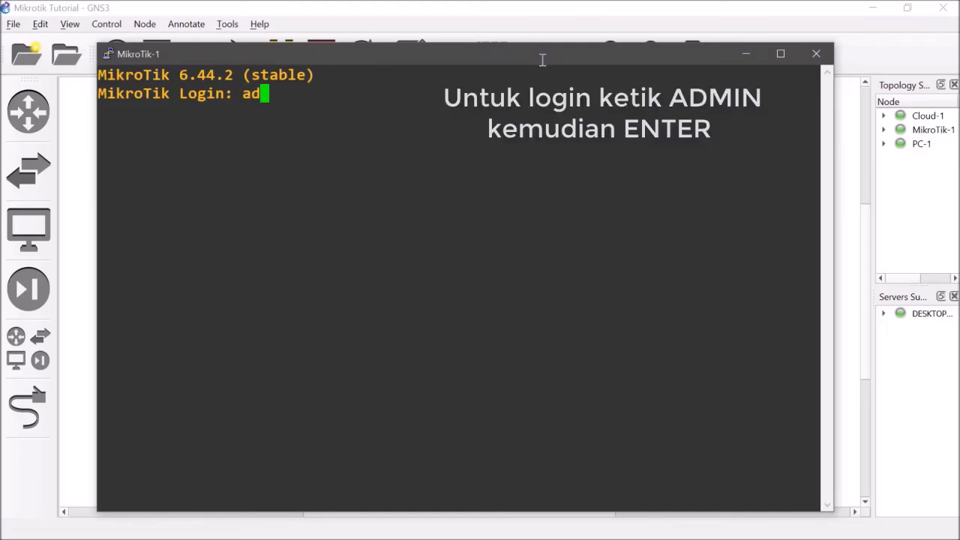
pyautogui.write('min')
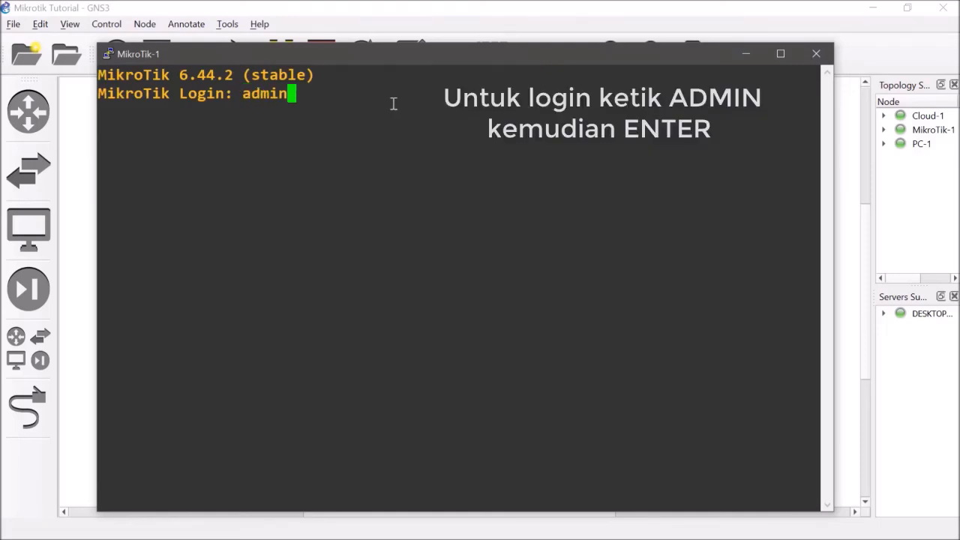
pyautogui.press('Return')
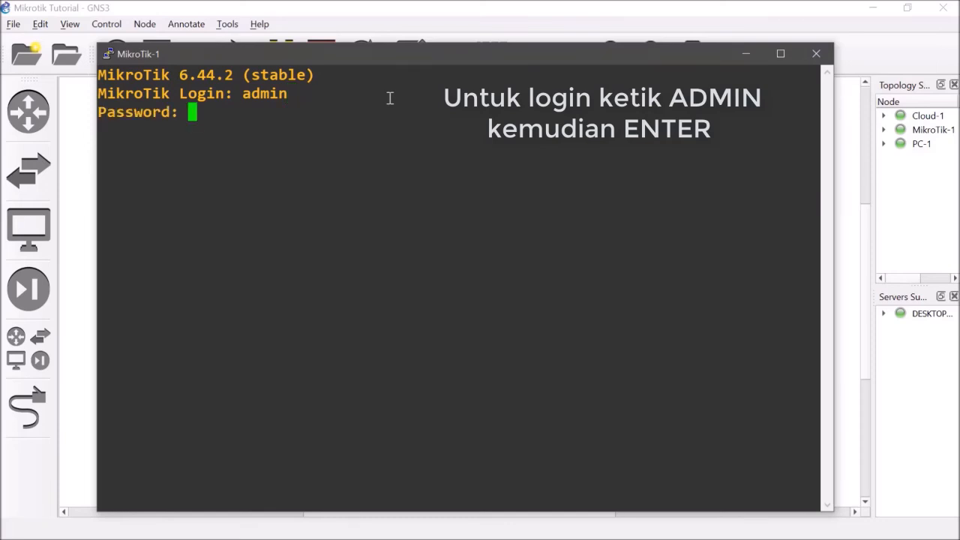
pyautogui.press('Return')
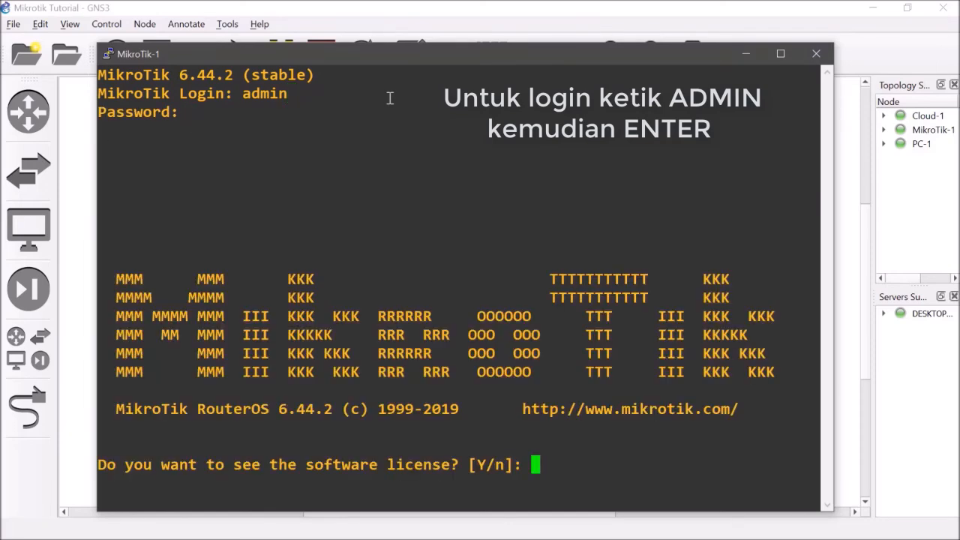
pyautogui.write('n')
pyautogui.press('Return')
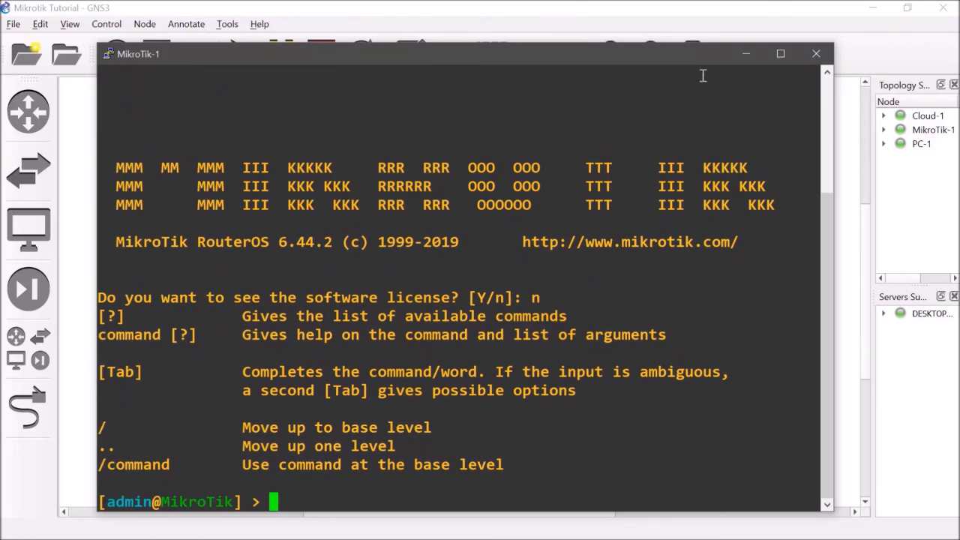
# Step: Minimize the MikroTik-1 console and the GNS3 window, and launch Winbox from the desktop
pyautogui.click(746, 56)
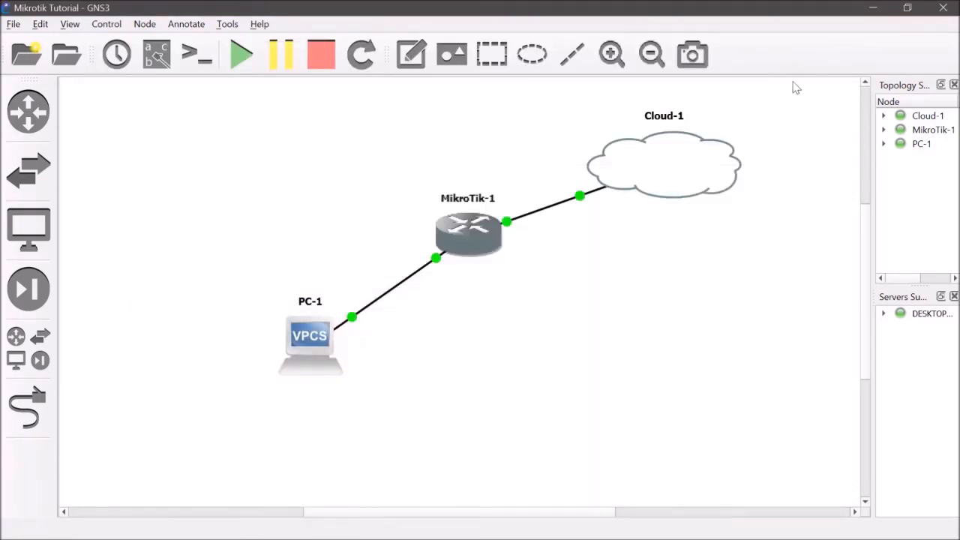
pyautogui.click(873, 6)
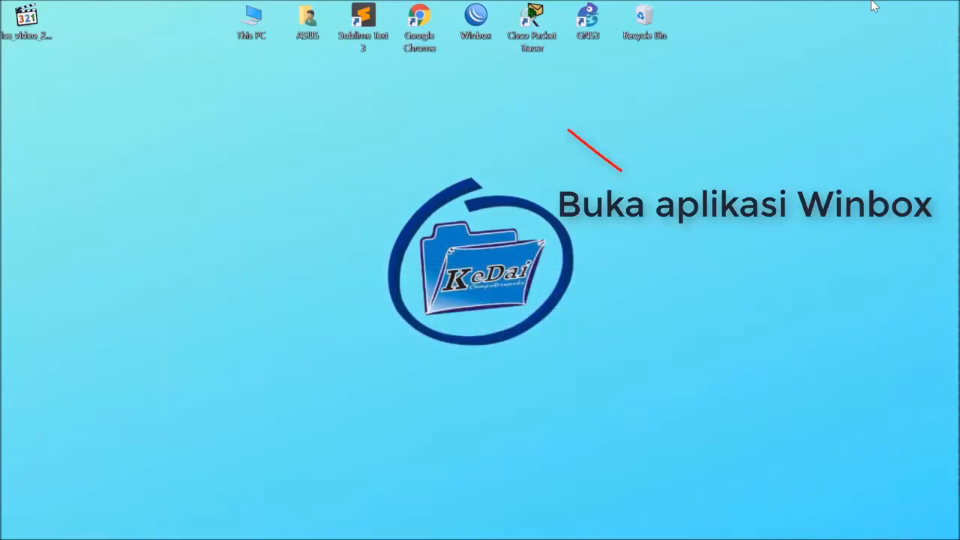
pyautogui.doubleClick(477, 21)
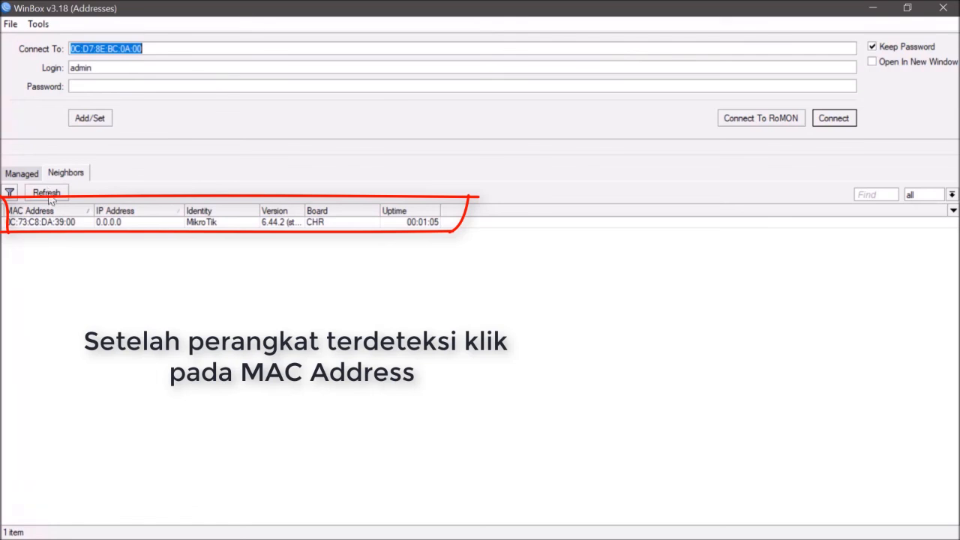
# Step: Connect to the neighbor router with MAC address 0C:73:C8:DA:39:00 as admin, maximize its session window, and minimize it
pyautogui.click(45, 222)
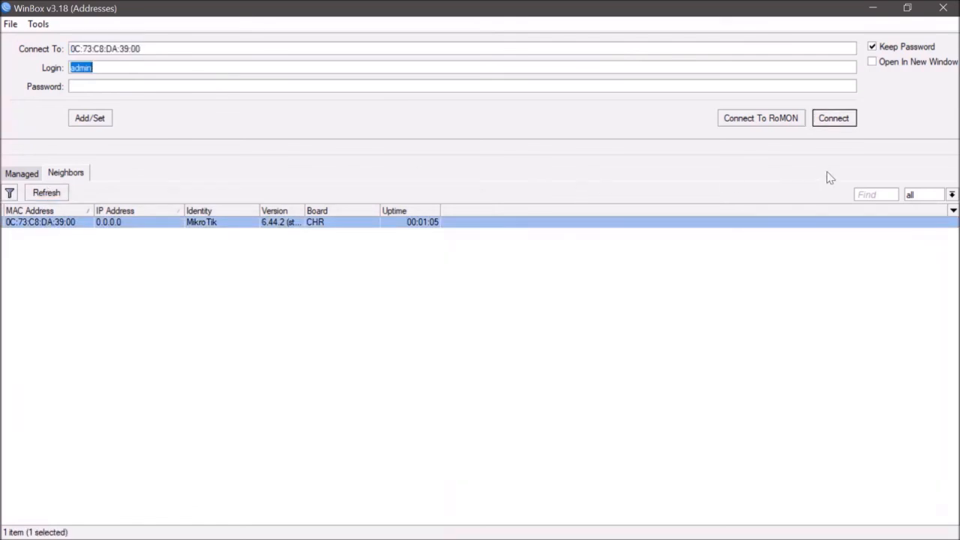
pyautogui.click(848, 121)
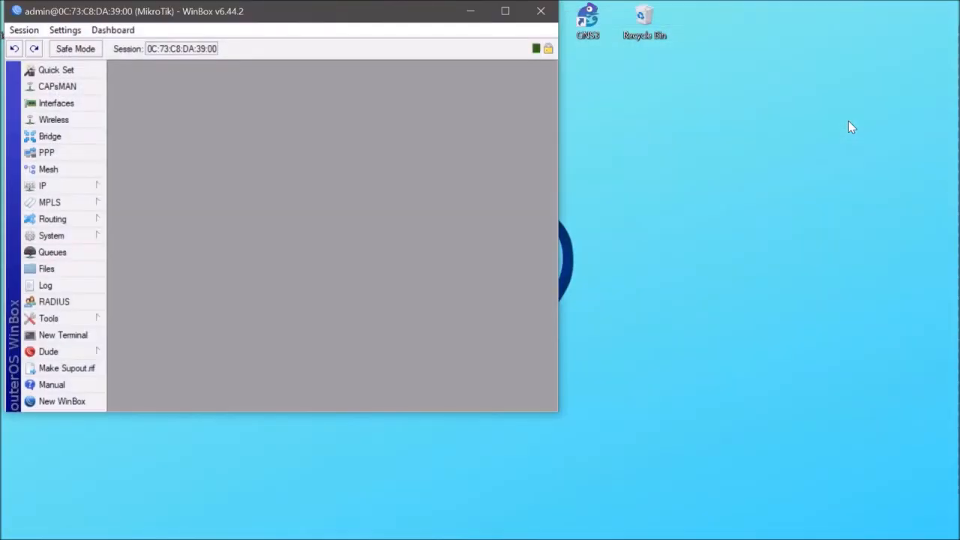
pyautogui.click(505, 10)
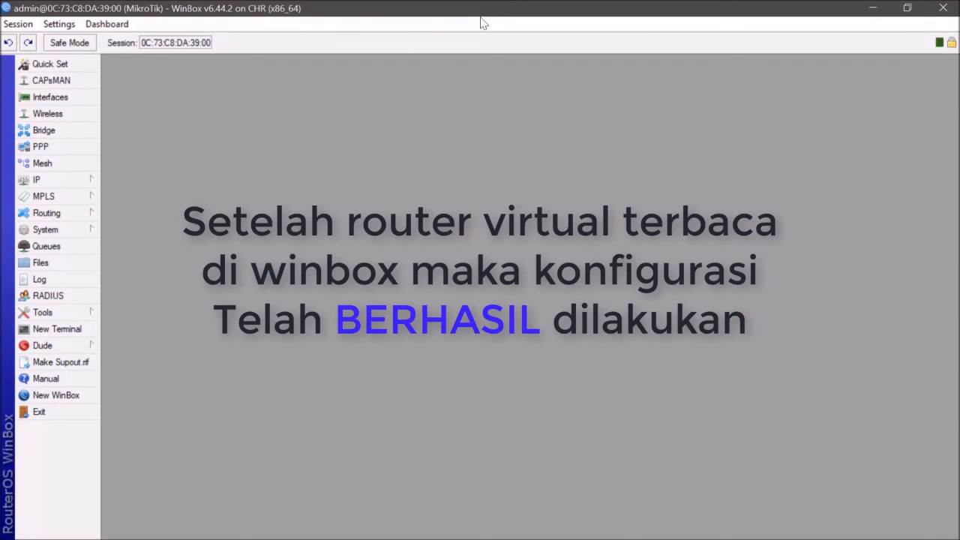
pyautogui.click(874, 11)
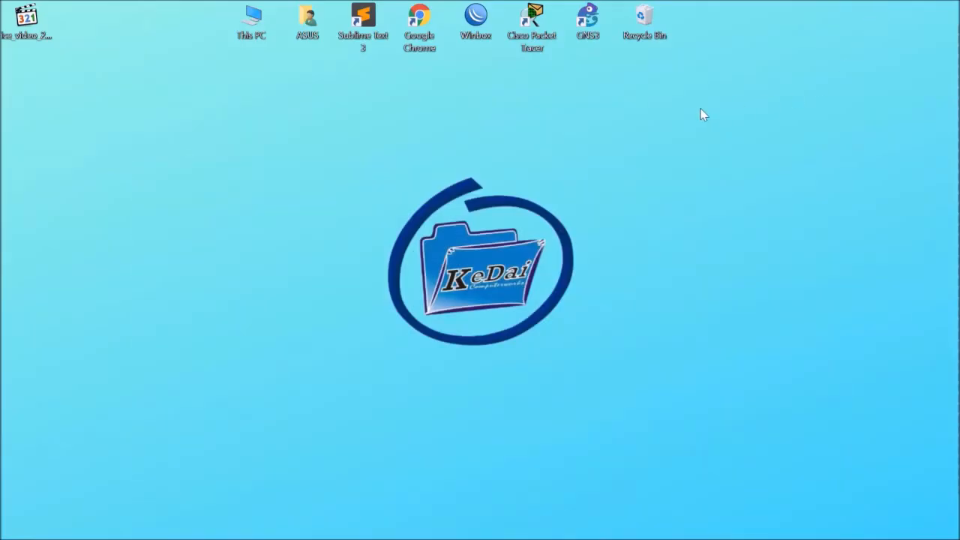
pyautogui.rightClick(703, 114)
pyautogui.click(738, 152)
pyautogui.rightClick(739, 149)
pyautogui.click(783, 192)
pyautogui.rightClick(653, 183)
pyautogui.click(688, 228)
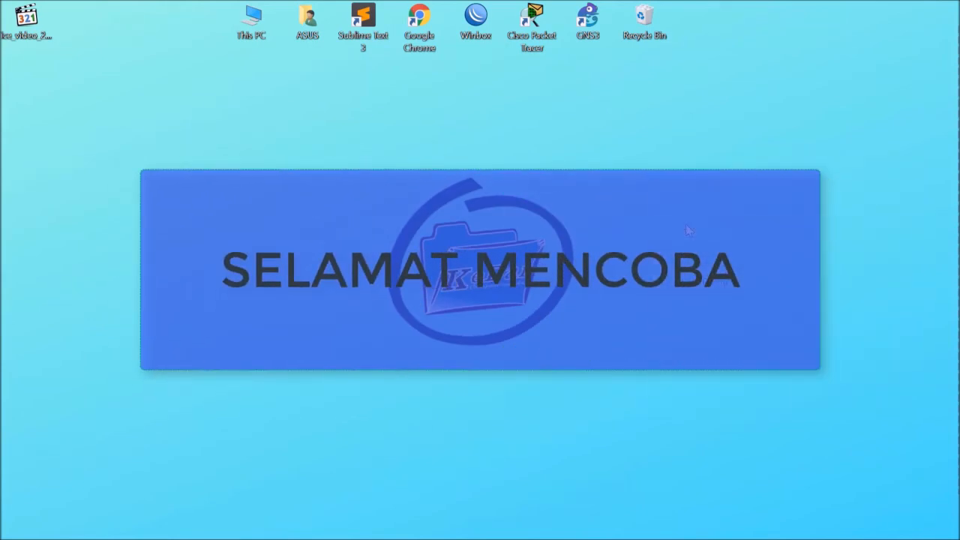